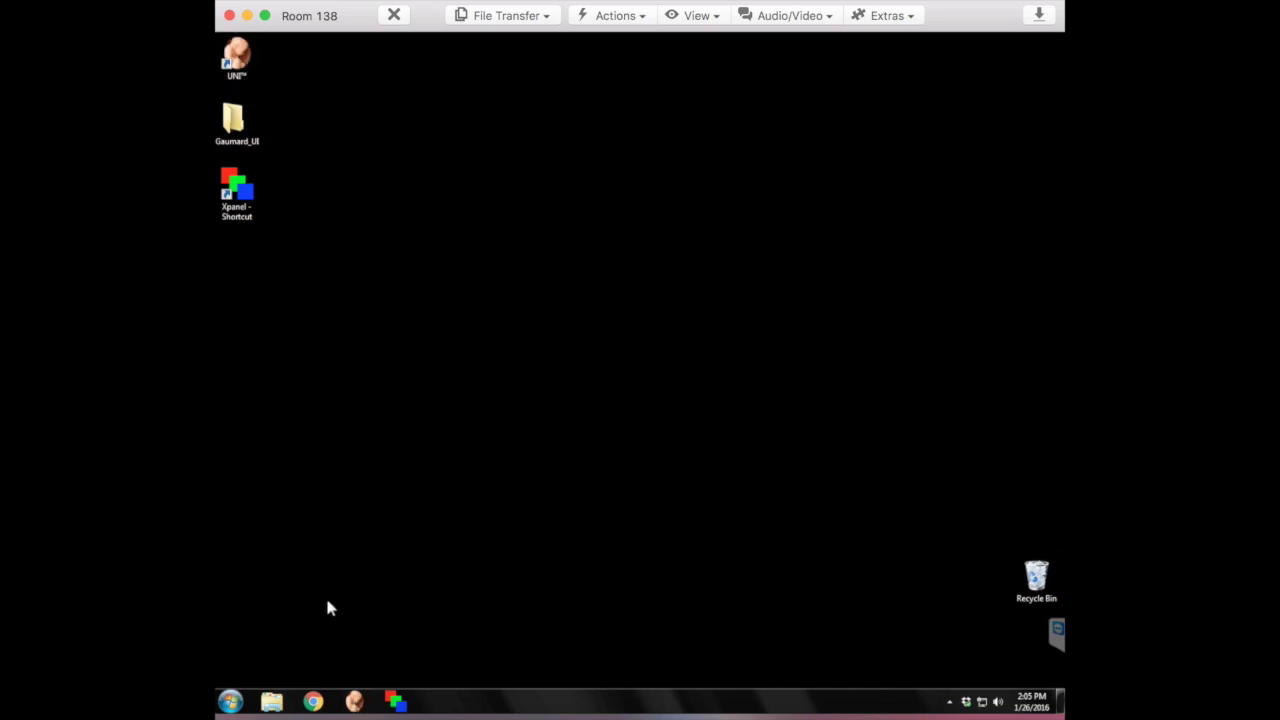
Launch Gaumard UNI from the taskbar icon on the remote desktop
click(355, 700)
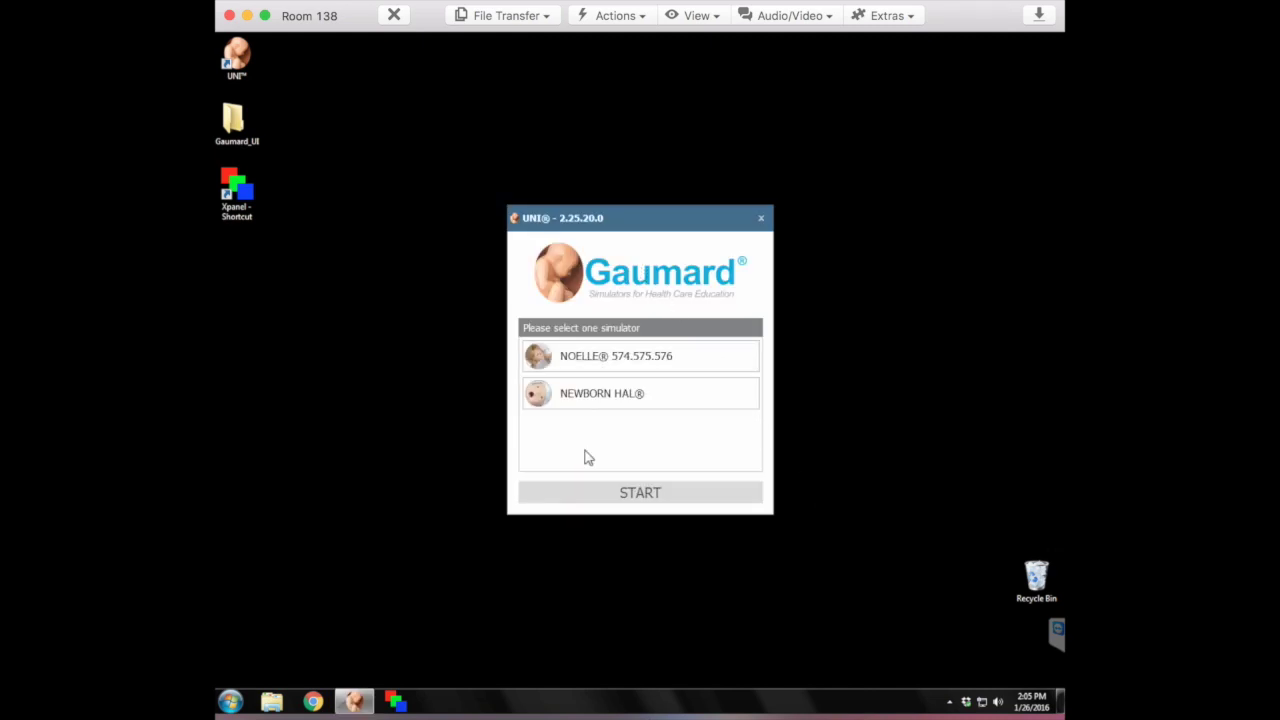
Start a NOELLE session with the Noelle Advanced profile and turn on Instant Apply
click(662, 354)
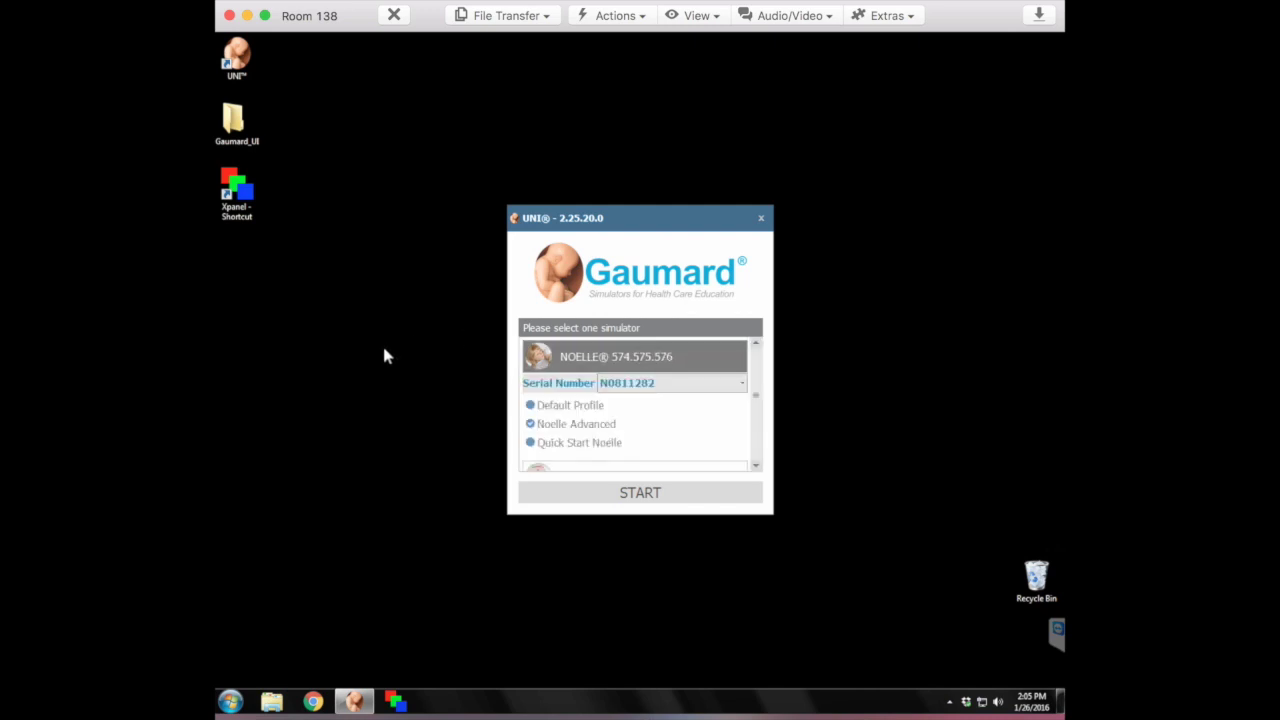
click(588, 424)
click(632, 496)
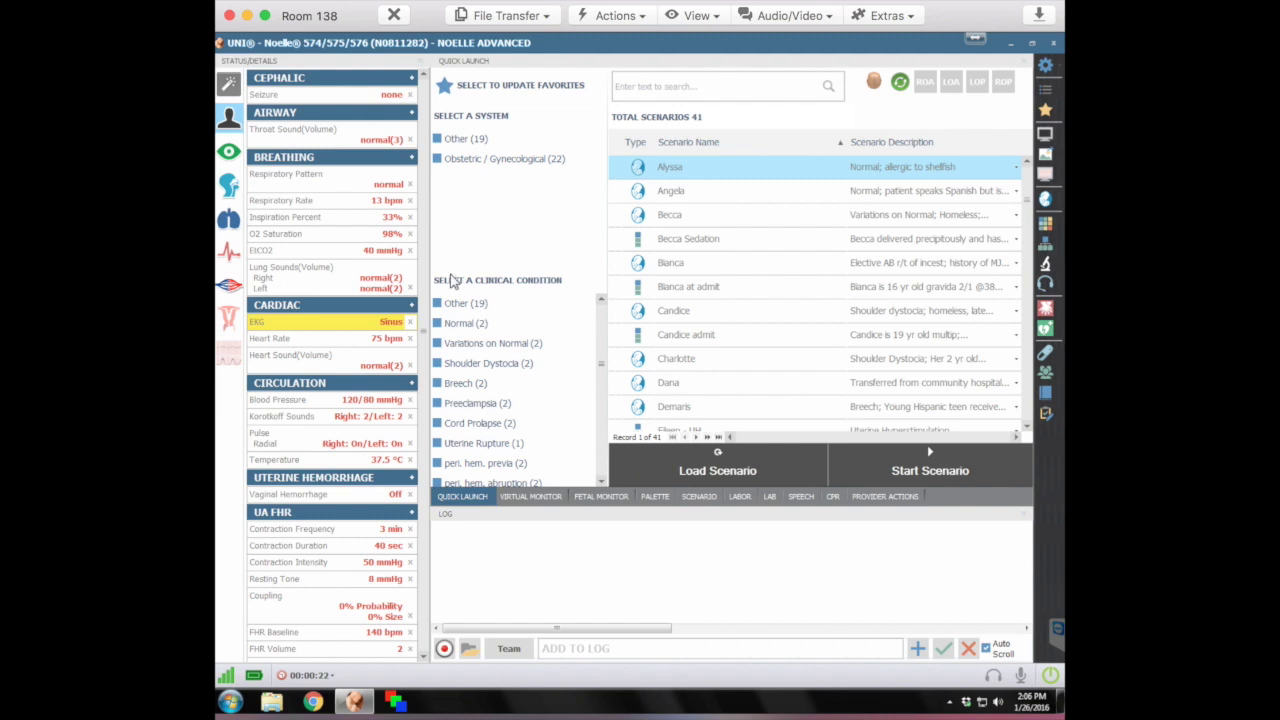
click(231, 88)
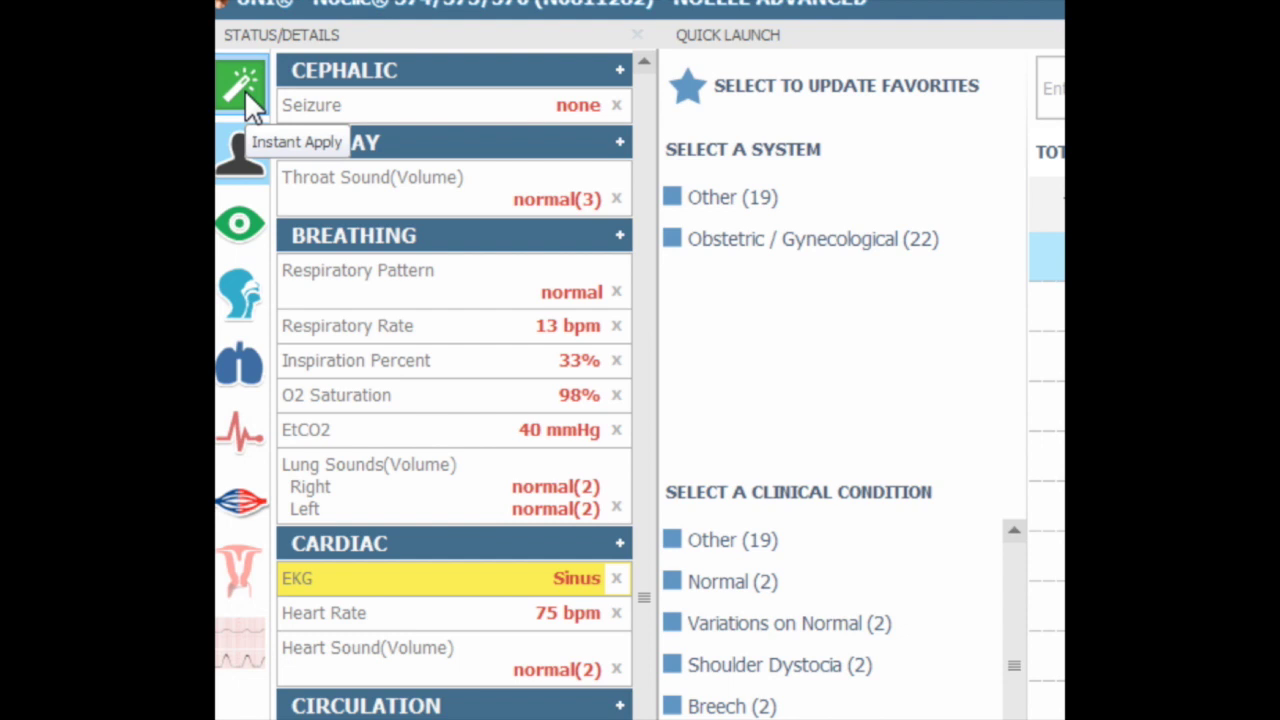
Set the respiratory pattern to Kussmaul's and accept the disabled-rate warning
click(510, 288)
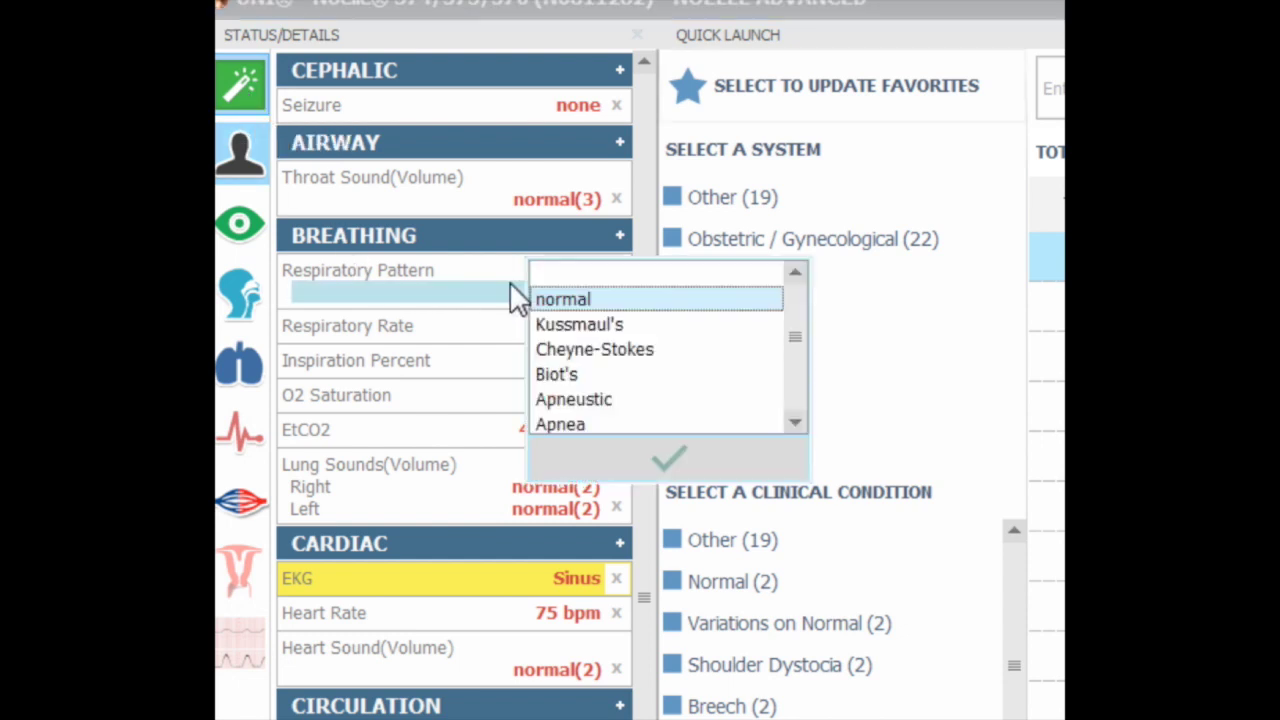
click(572, 324)
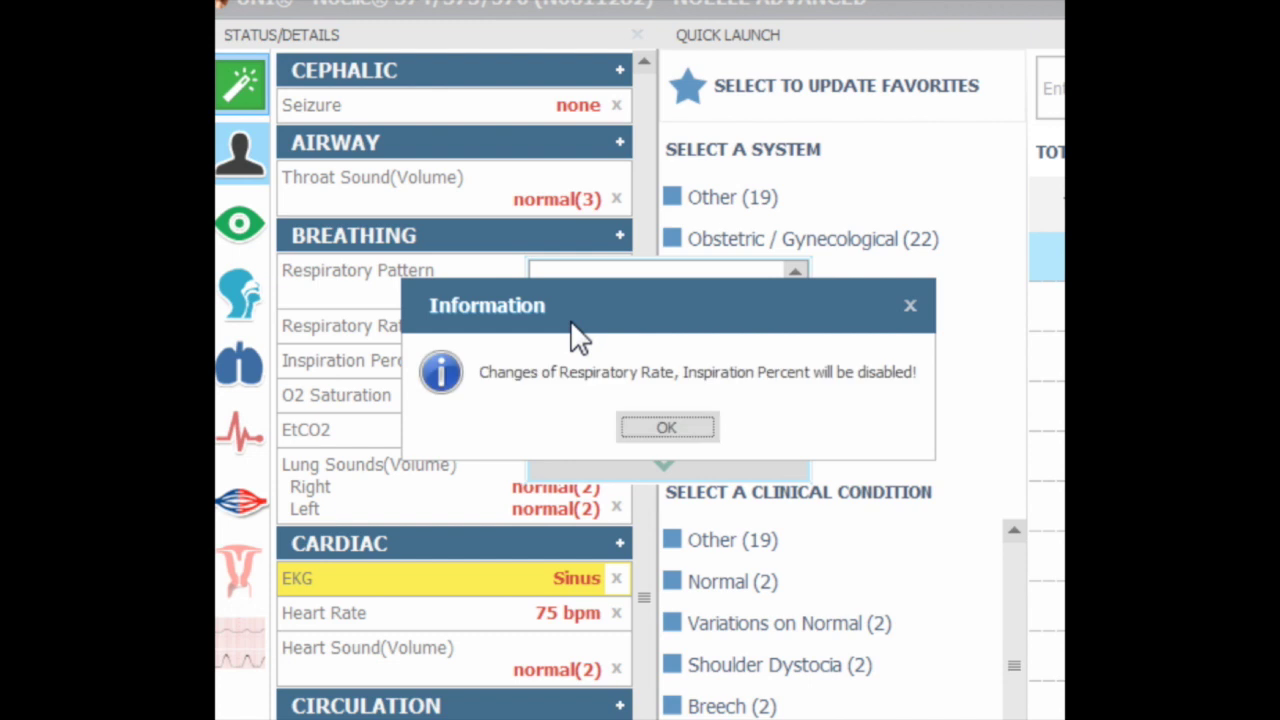
click(673, 428)
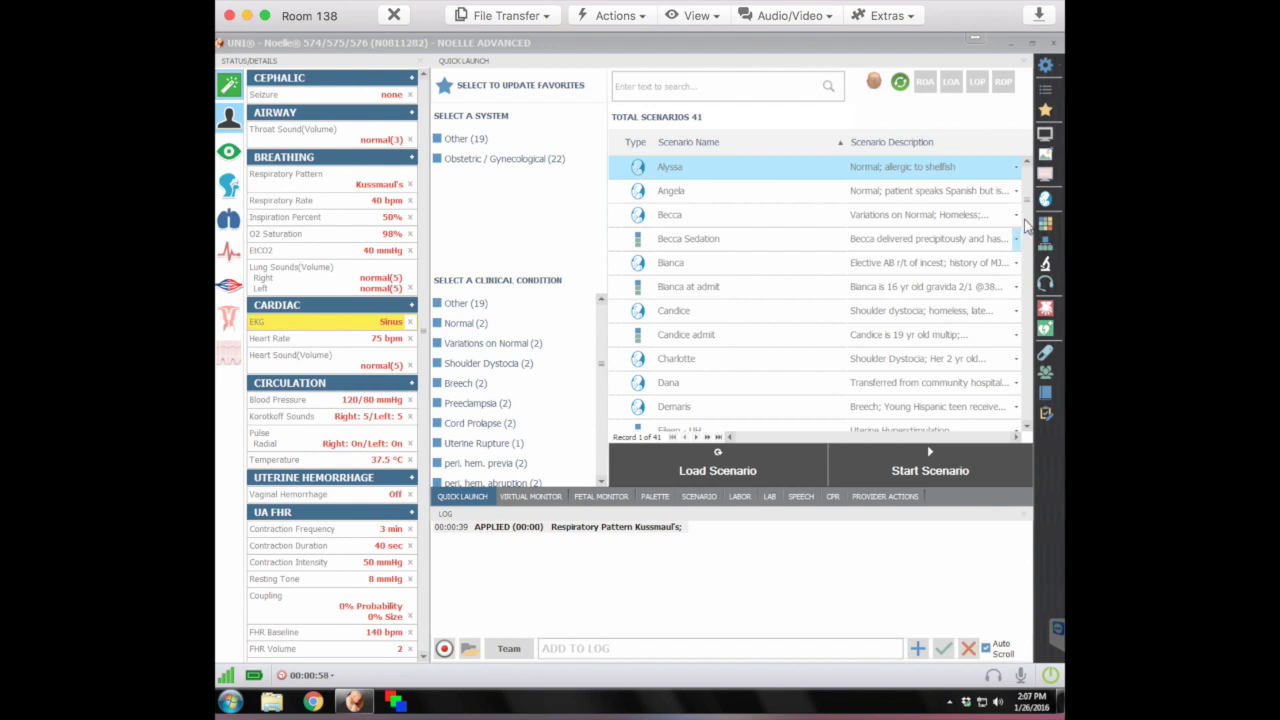
drag(1026, 226, 1030, 255)
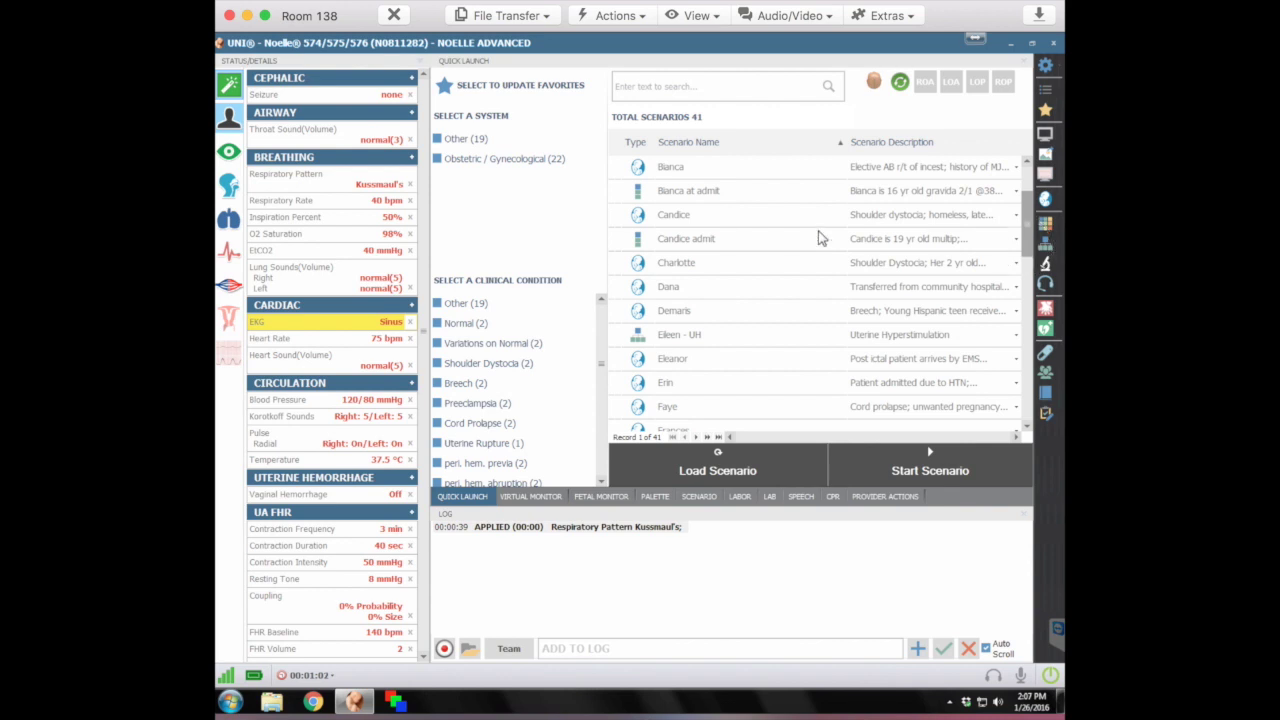
Load the Eileen - UH scenario and display its labor descent graph
click(703, 337)
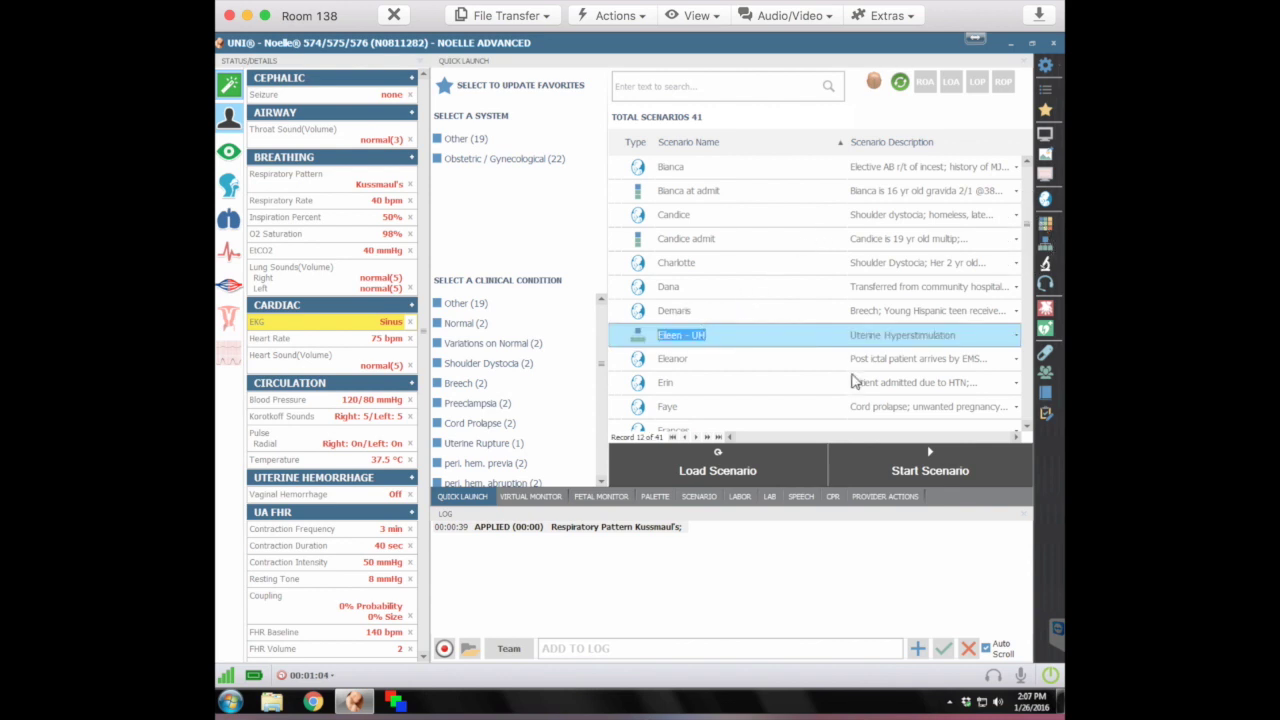
click(790, 465)
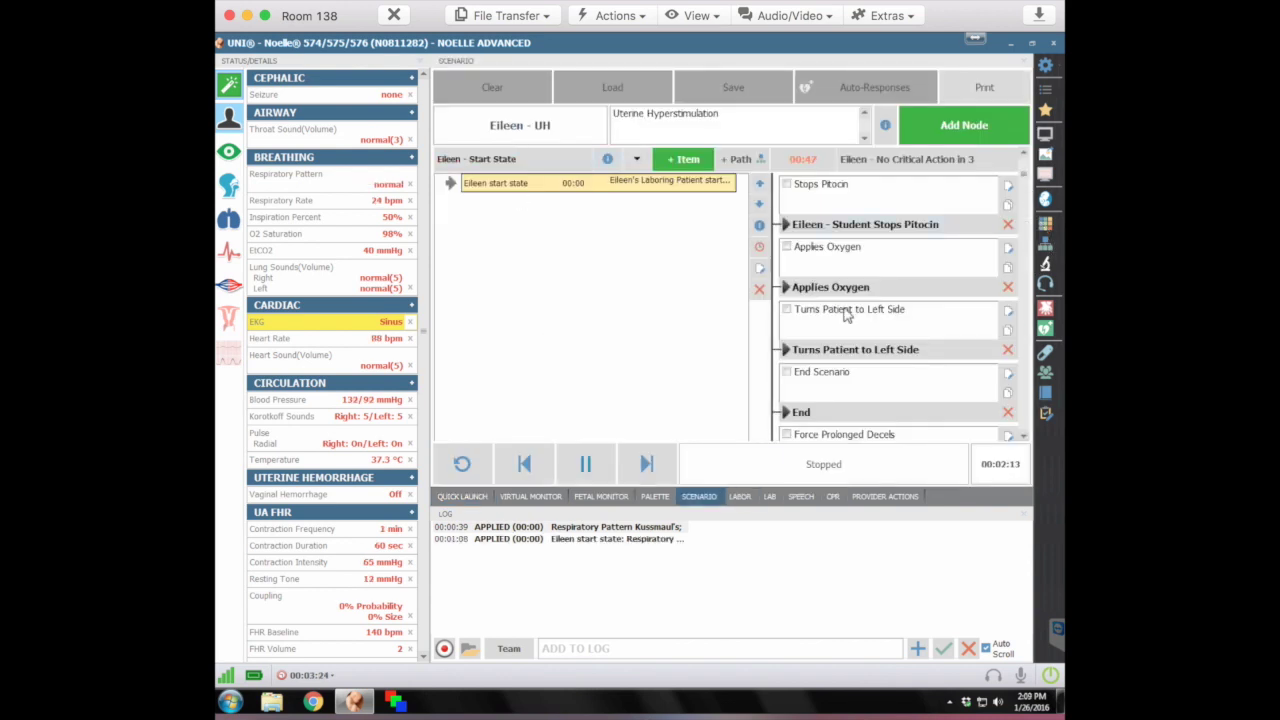
click(738, 497)
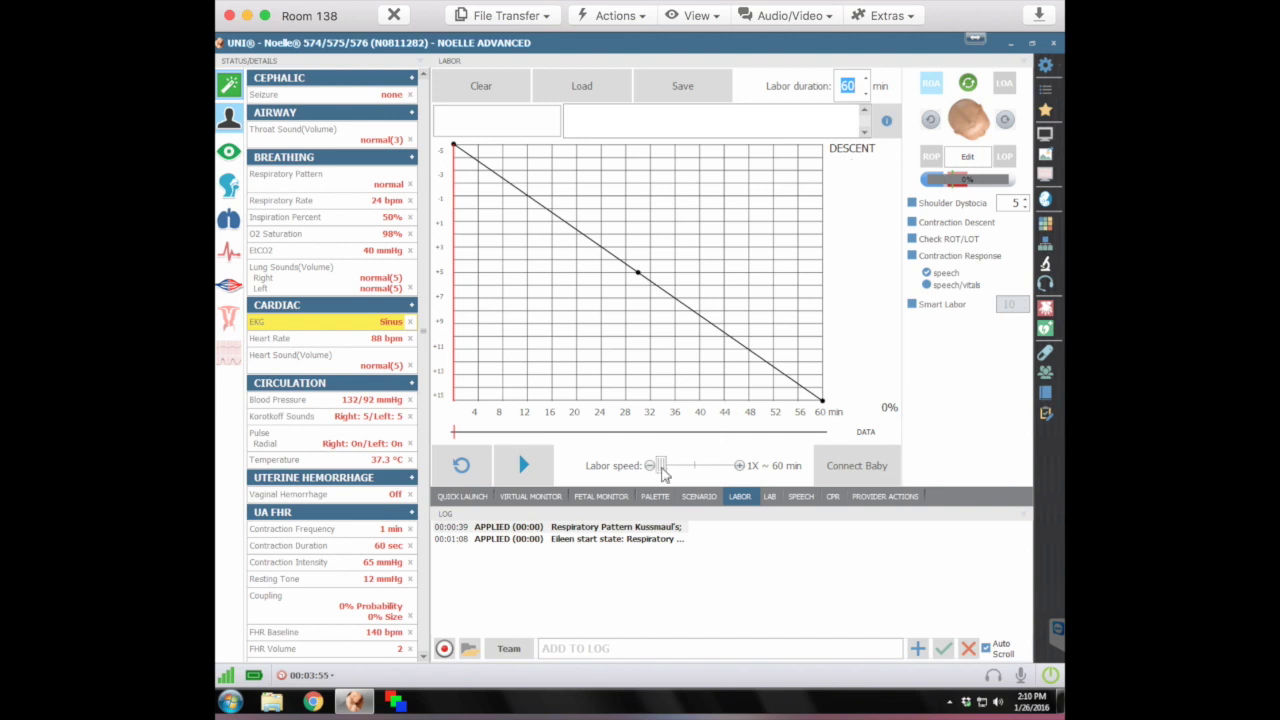
click(661, 472)
Raise the Labor speed slider to 31X ~ 2 min
drag(661, 472, 713, 474)
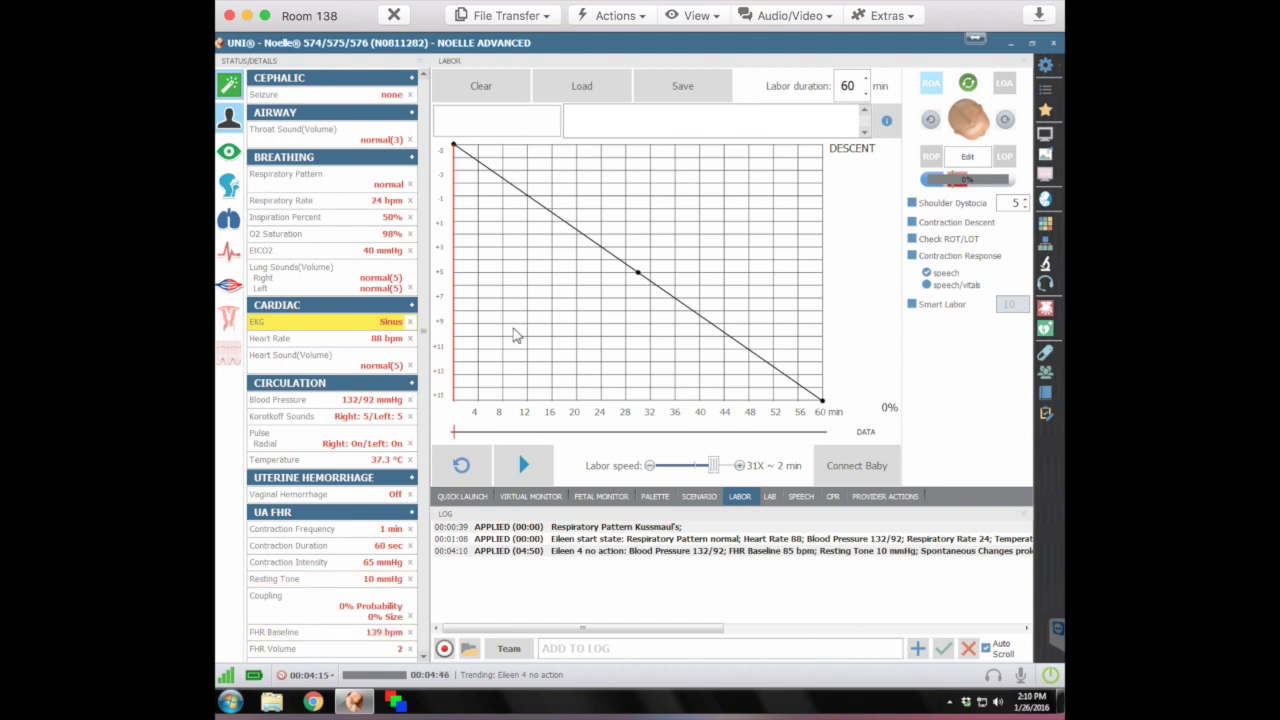
Review the Eileen start state log entry and labor graph, then return to the scenario flow
click(705, 499)
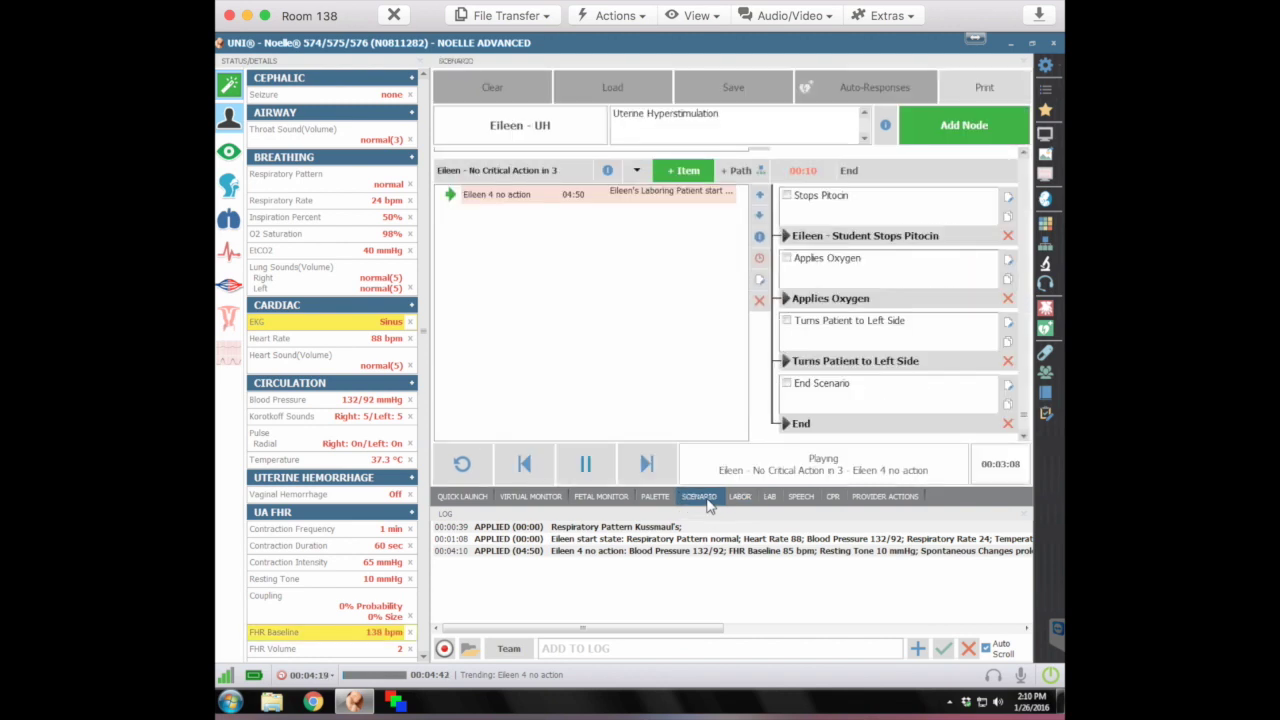
key(super)
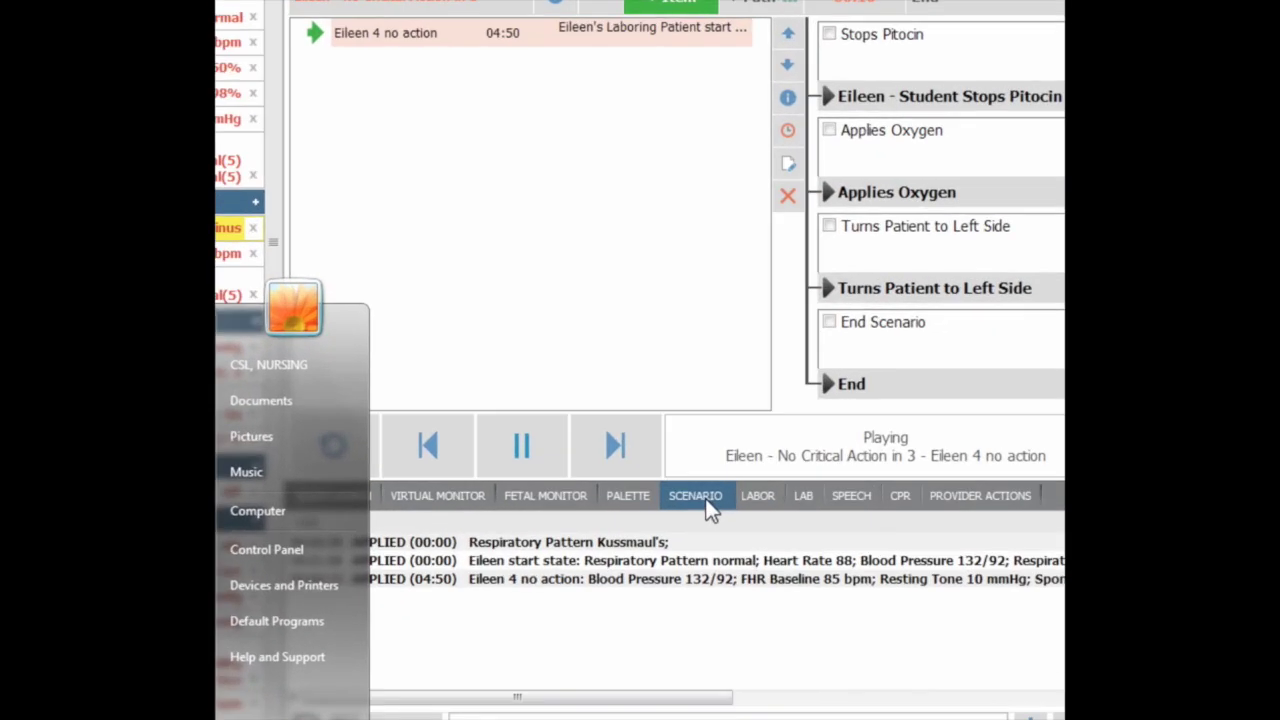
click(751, 547)
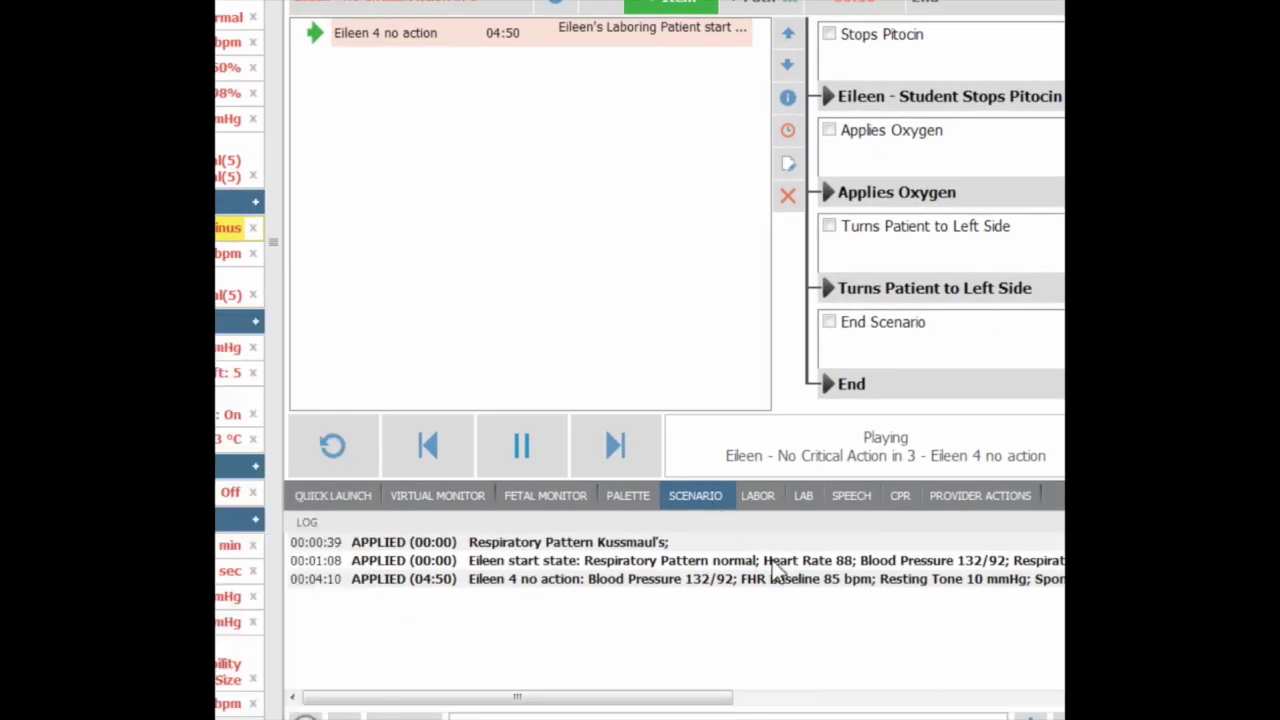
click(771, 563)
click(757, 496)
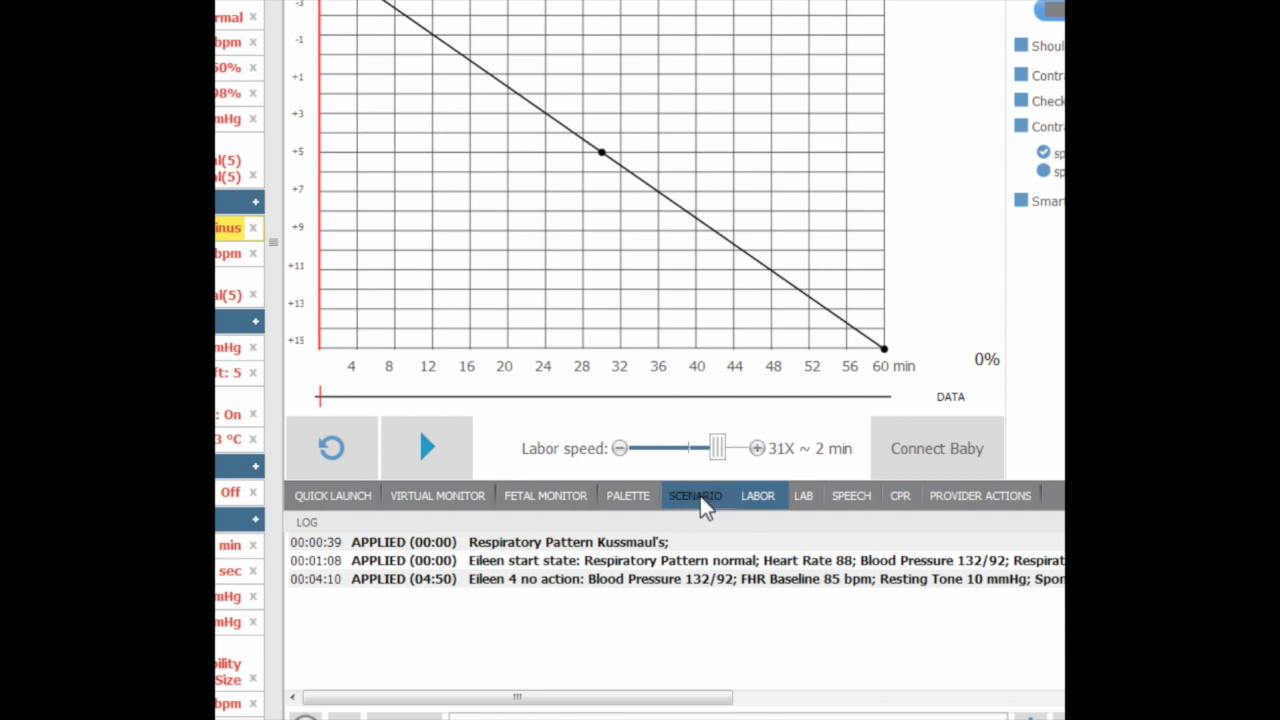
click(700, 497)
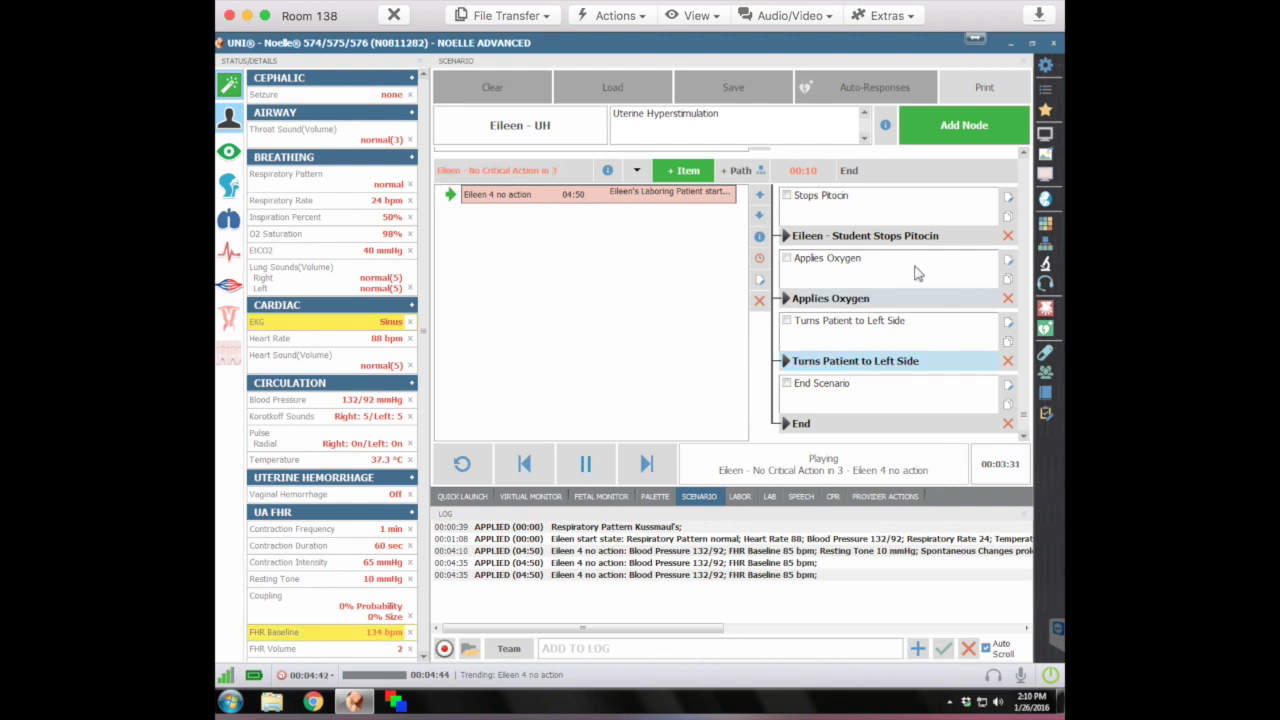
Tick Applies Oxygen, Stops Pitocin, Turns Patient to Left Side and End Scenario
click(787, 258)
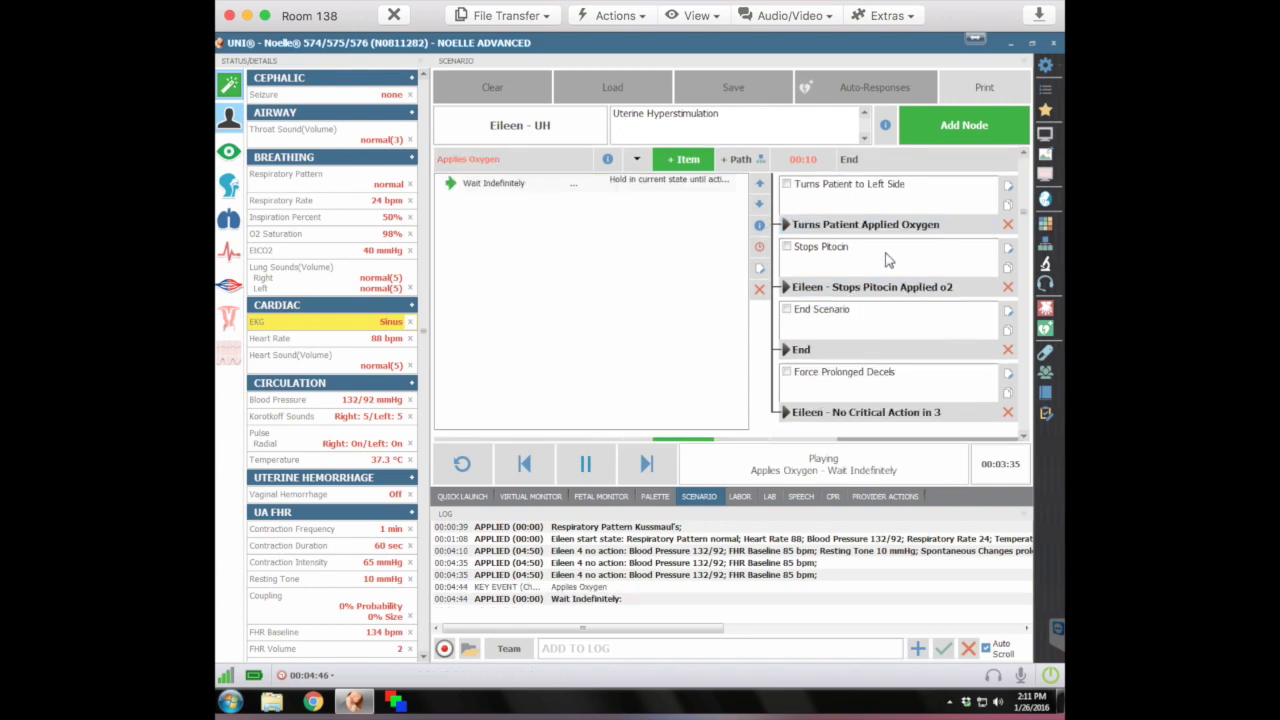
click(789, 251)
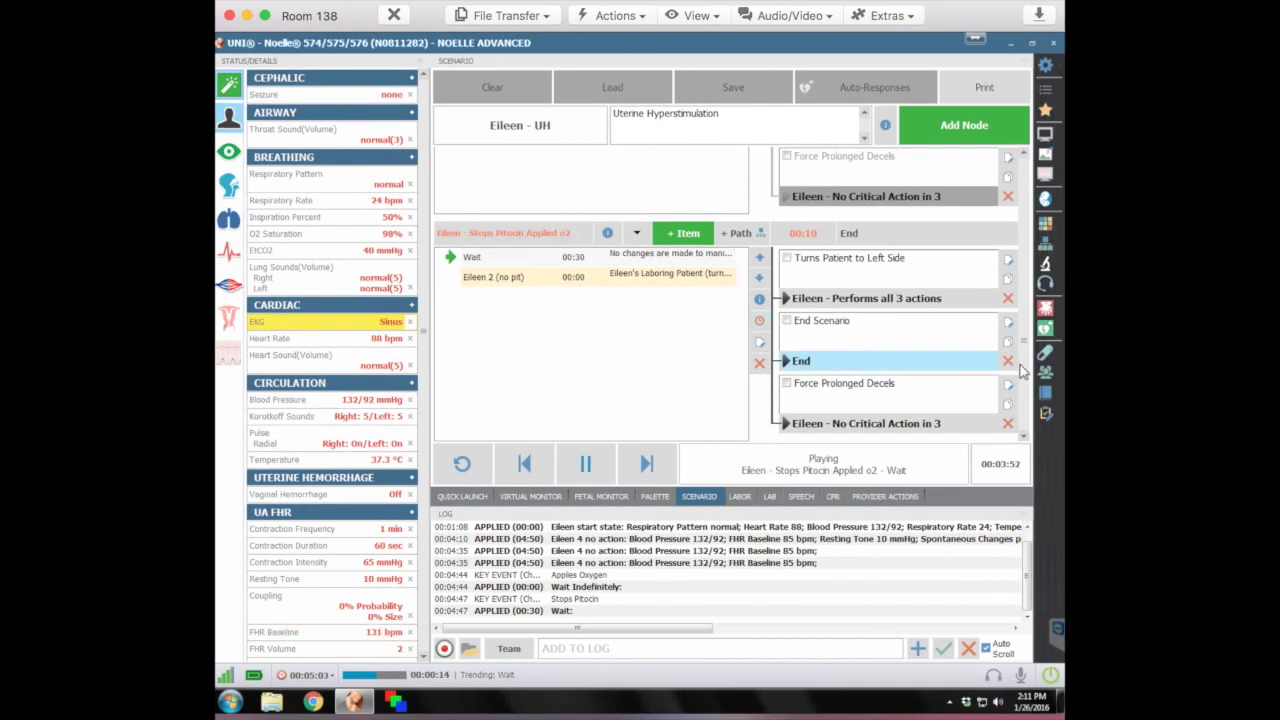
drag(1026, 372, 1025, 420)
scroll(1020, 357, down, 5)
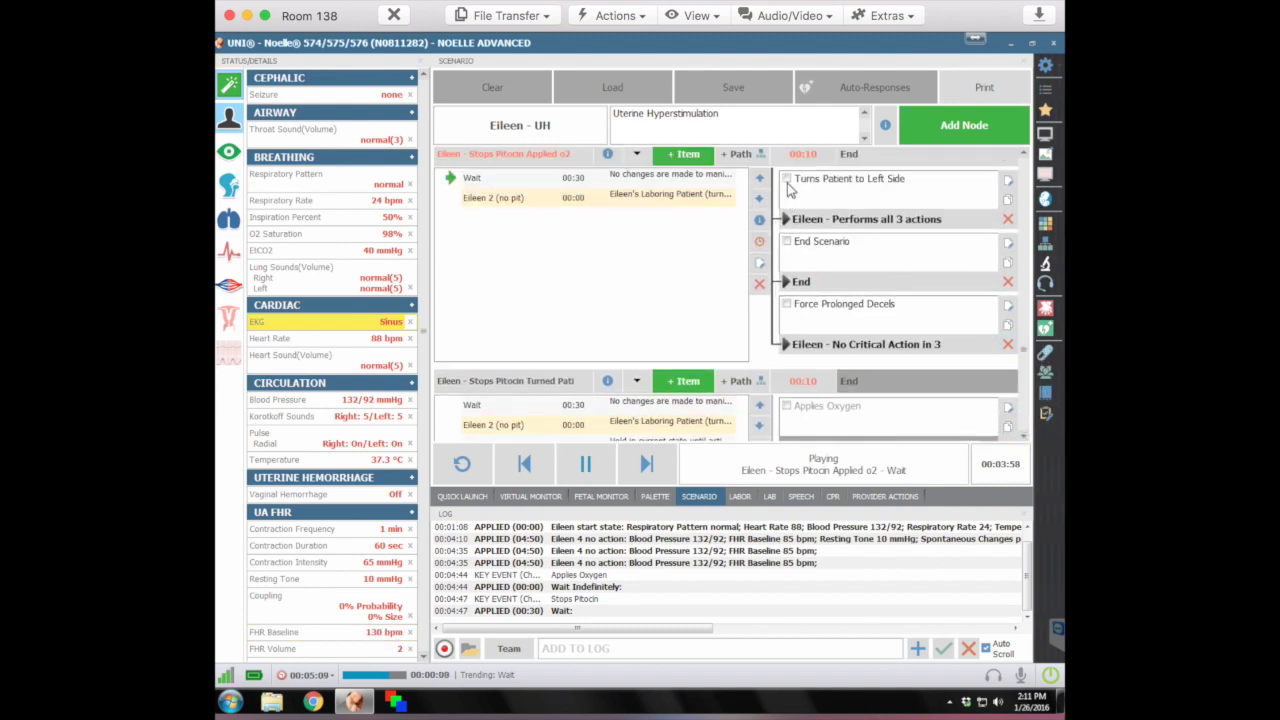
click(786, 179)
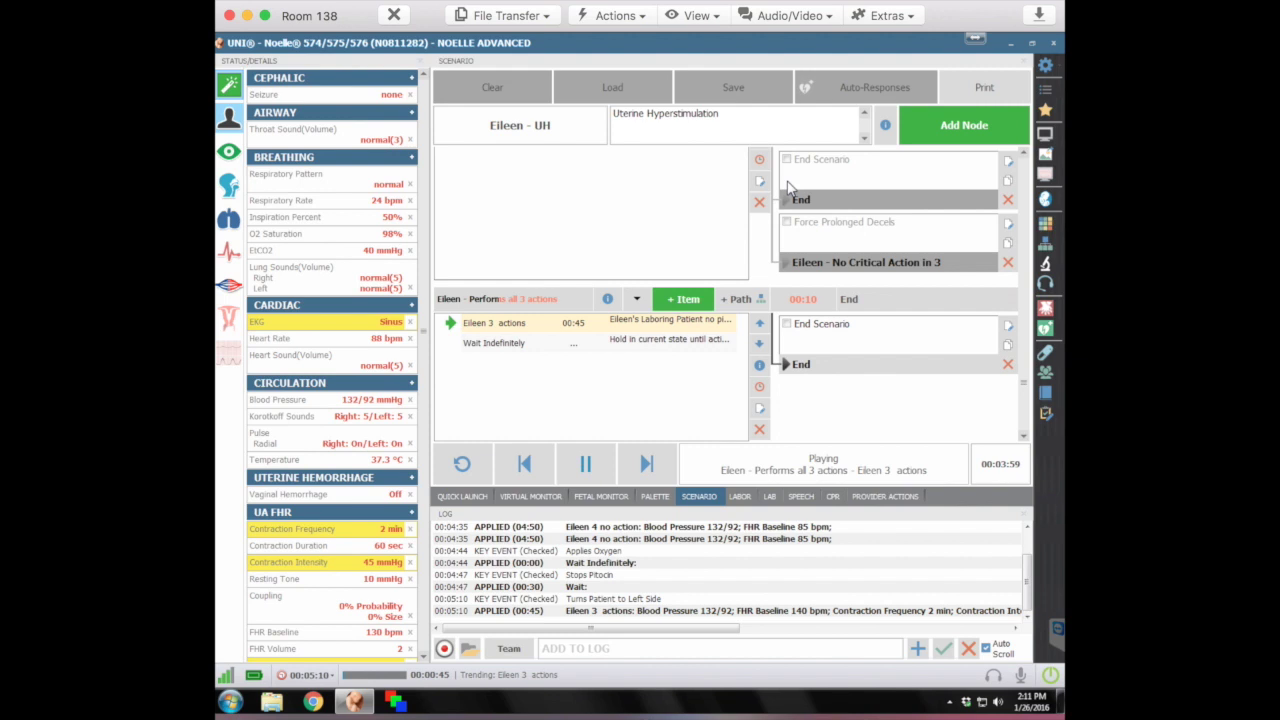
click(786, 325)
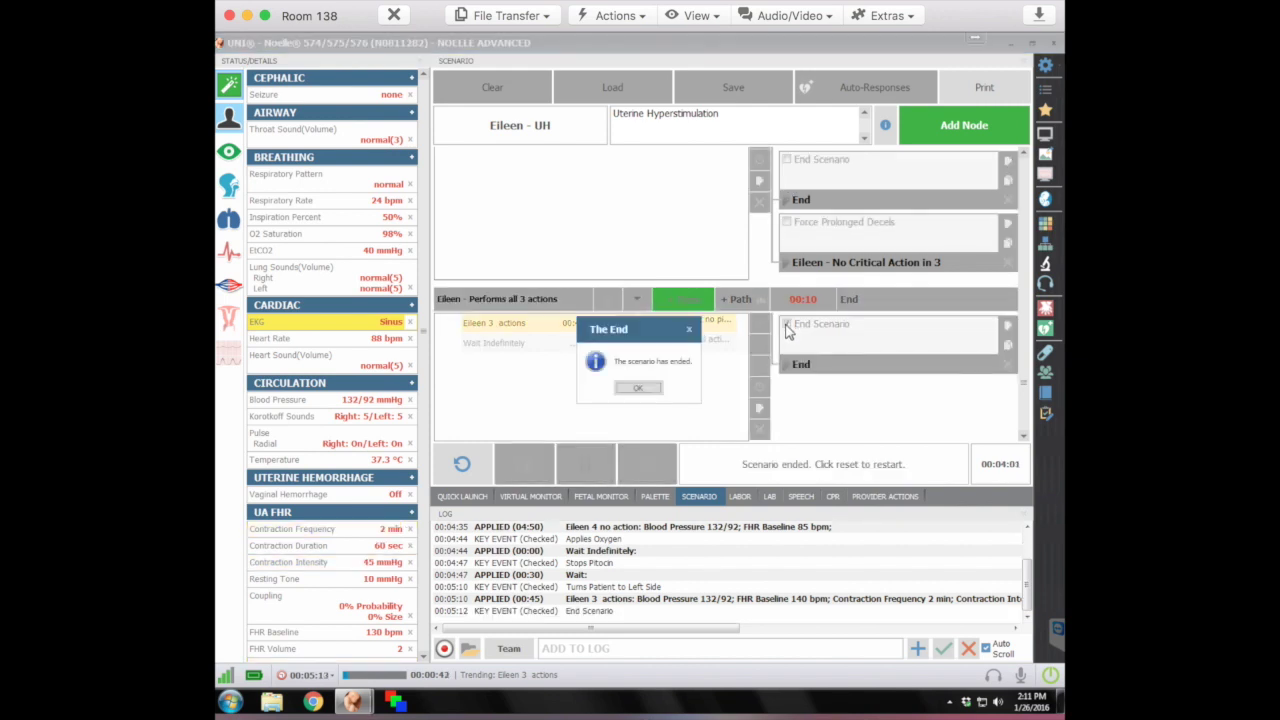
click(636, 388)
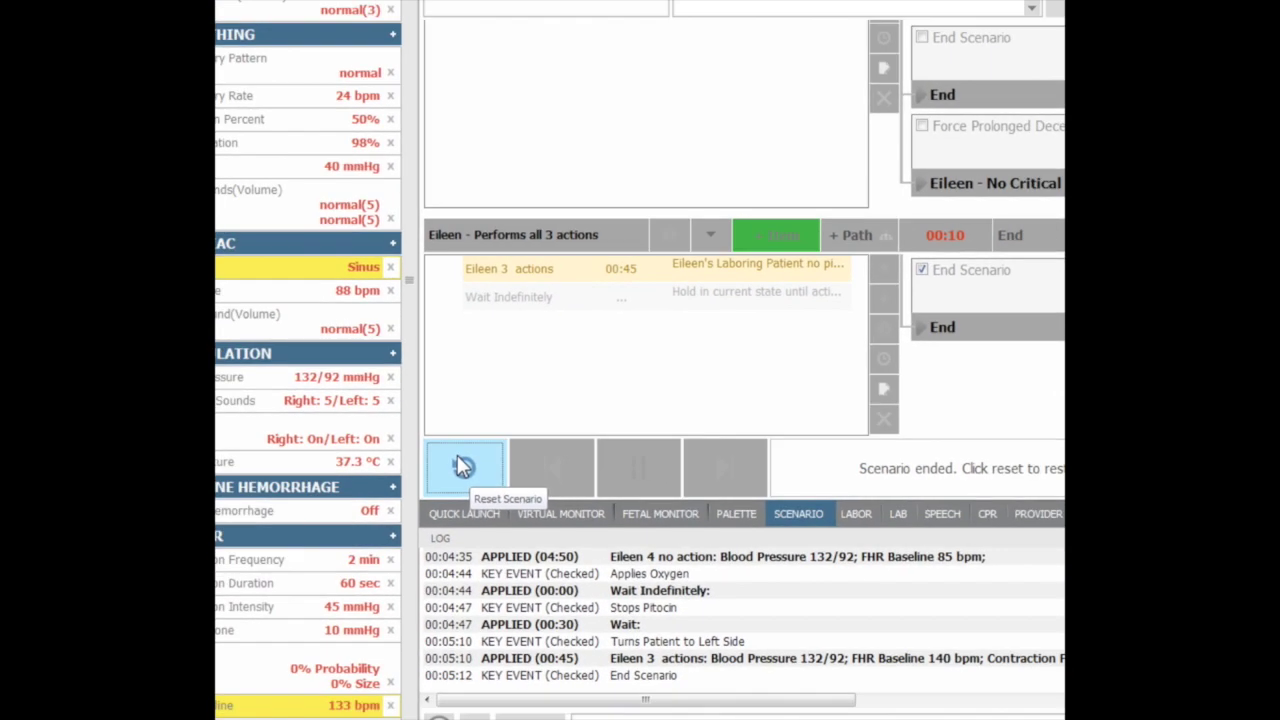
Reset the finished Eileen - UH scenario to its start and show the labor descent graph
click(462, 467)
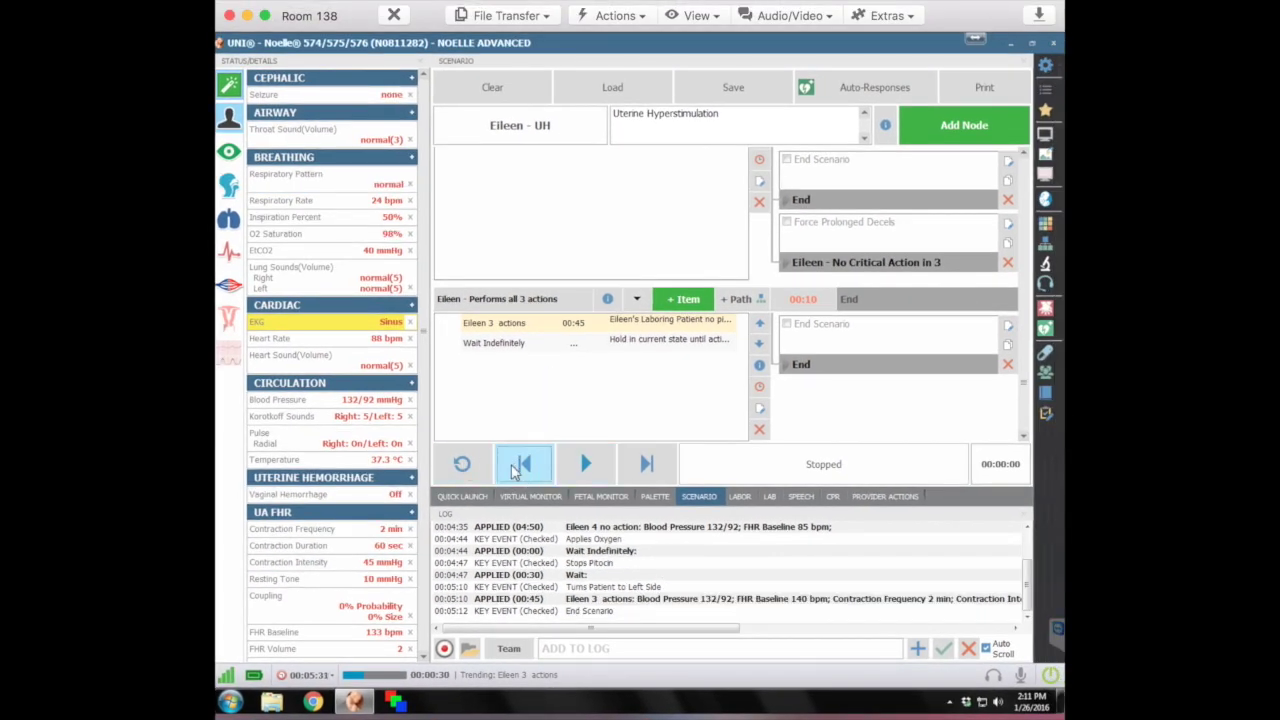
click(462, 464)
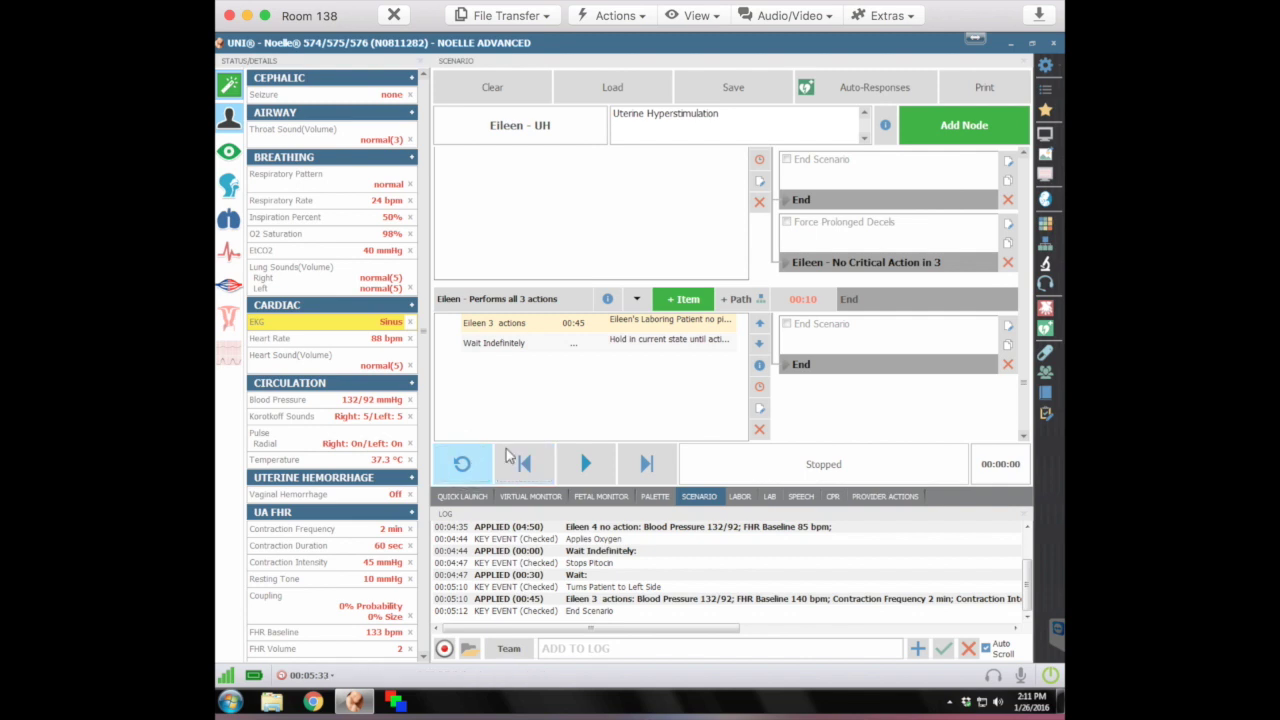
click(573, 323)
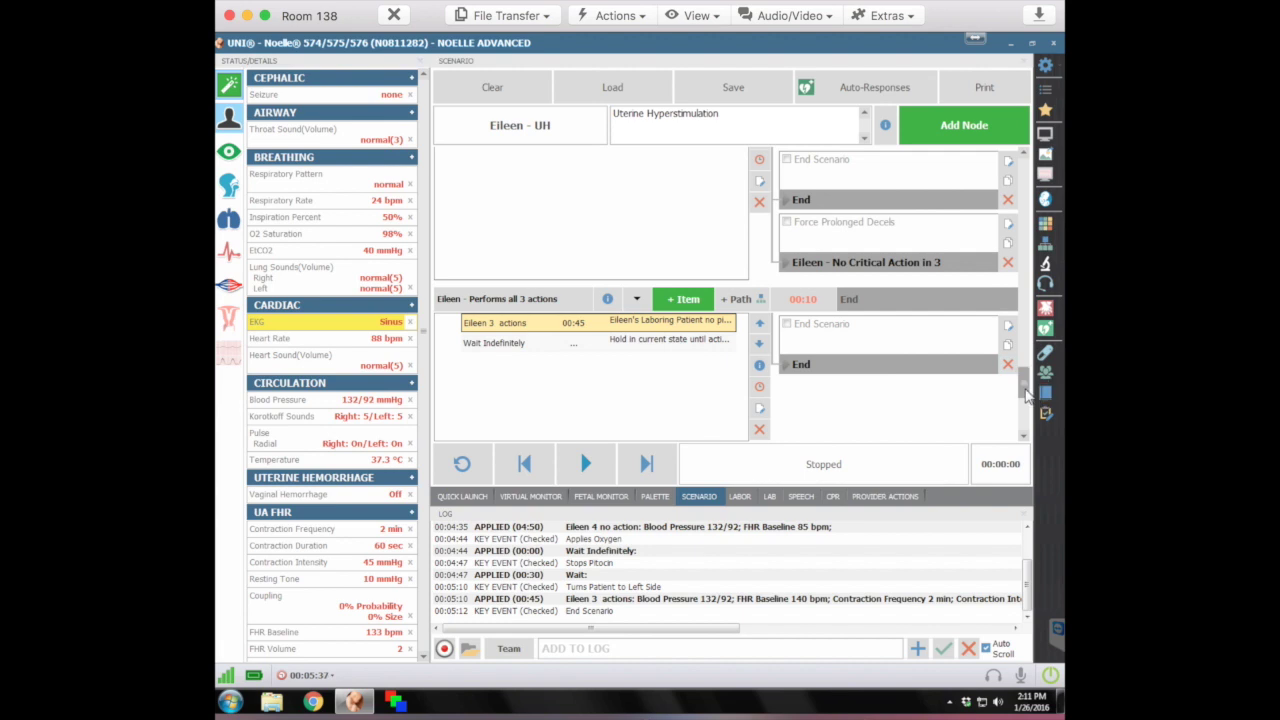
drag(1023, 388, 1028, 152)
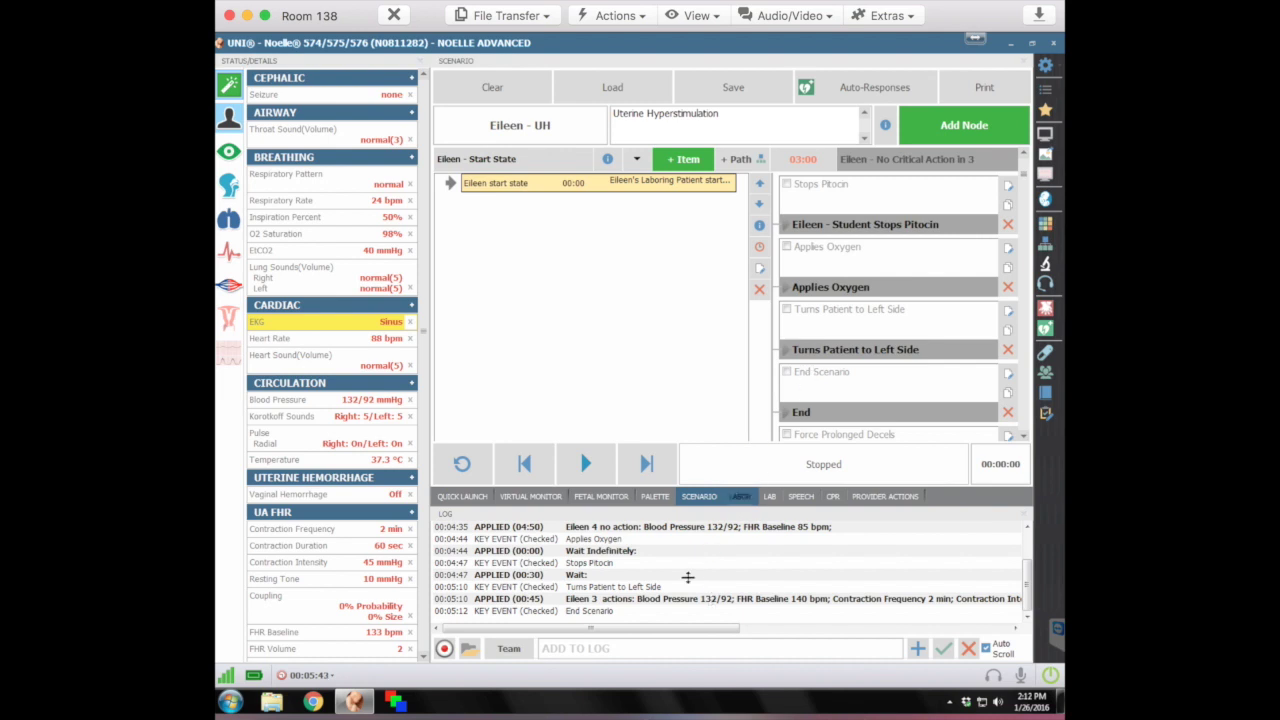
click(745, 500)
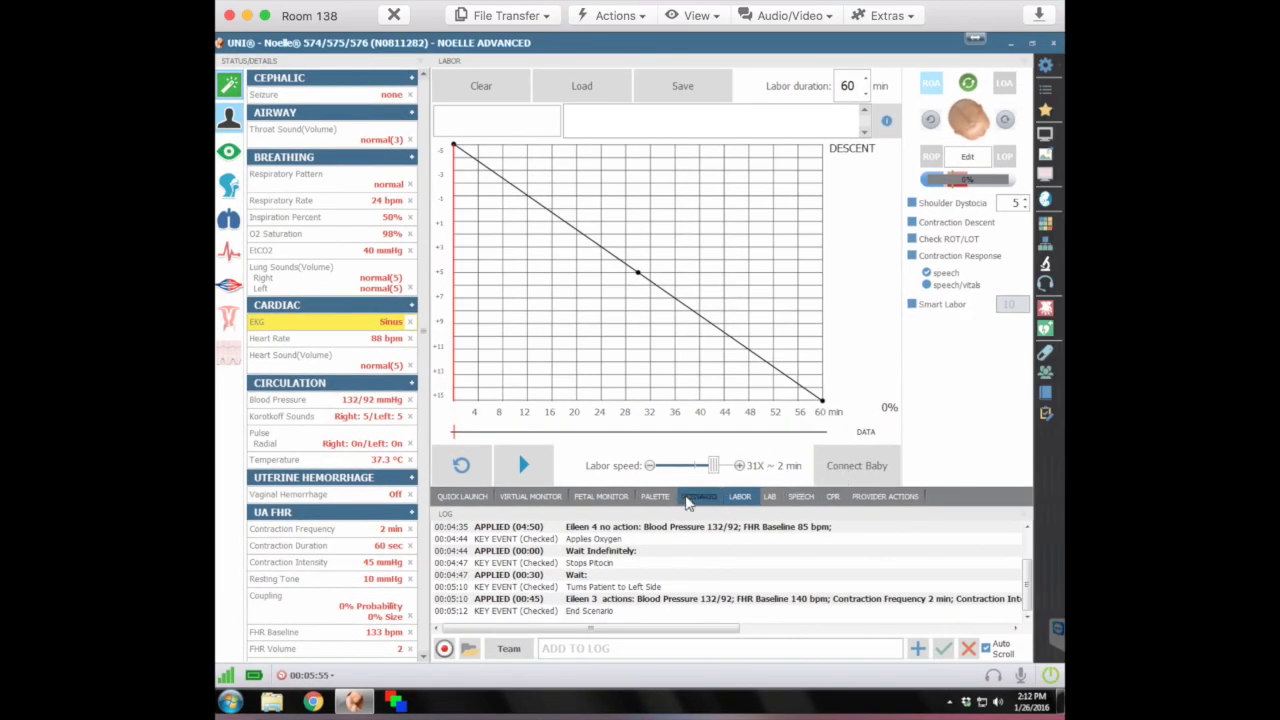
click(698, 496)
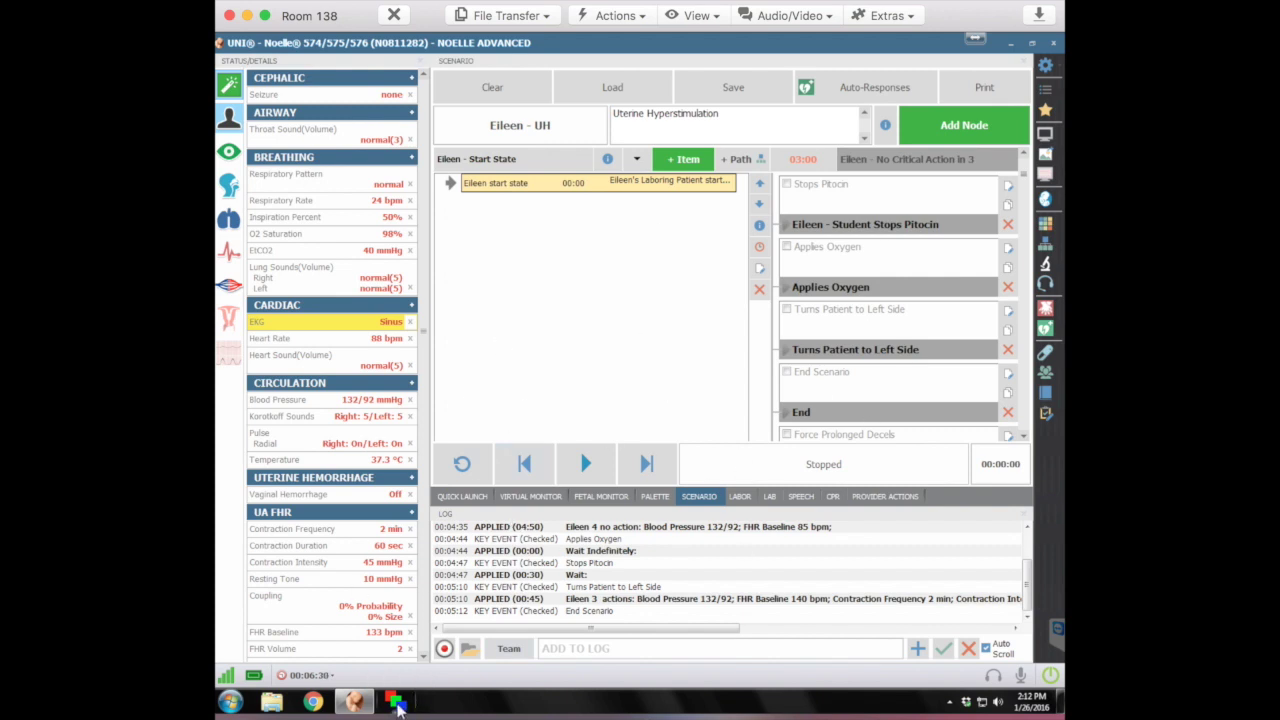
click(396, 703)
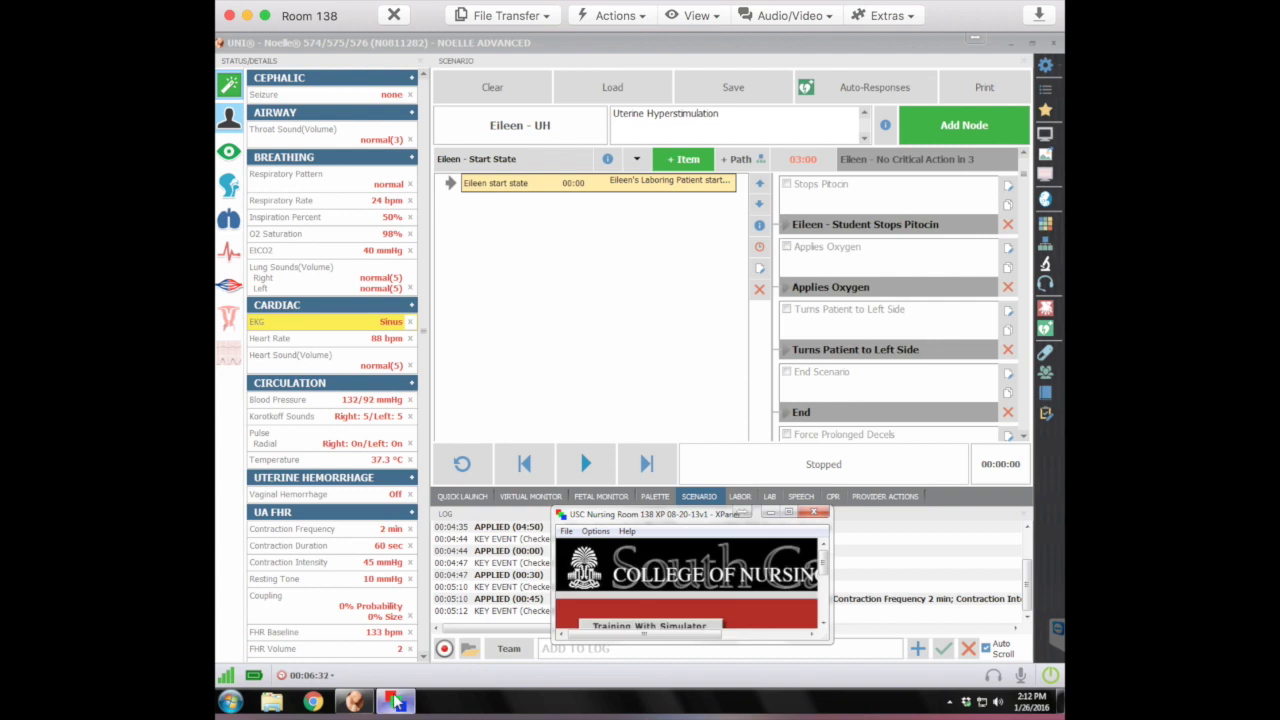
Open the XPanel monitor view and scroll it to reveal the room audio buttons
mouse_move(400, 705)
drag(826, 566, 825, 575)
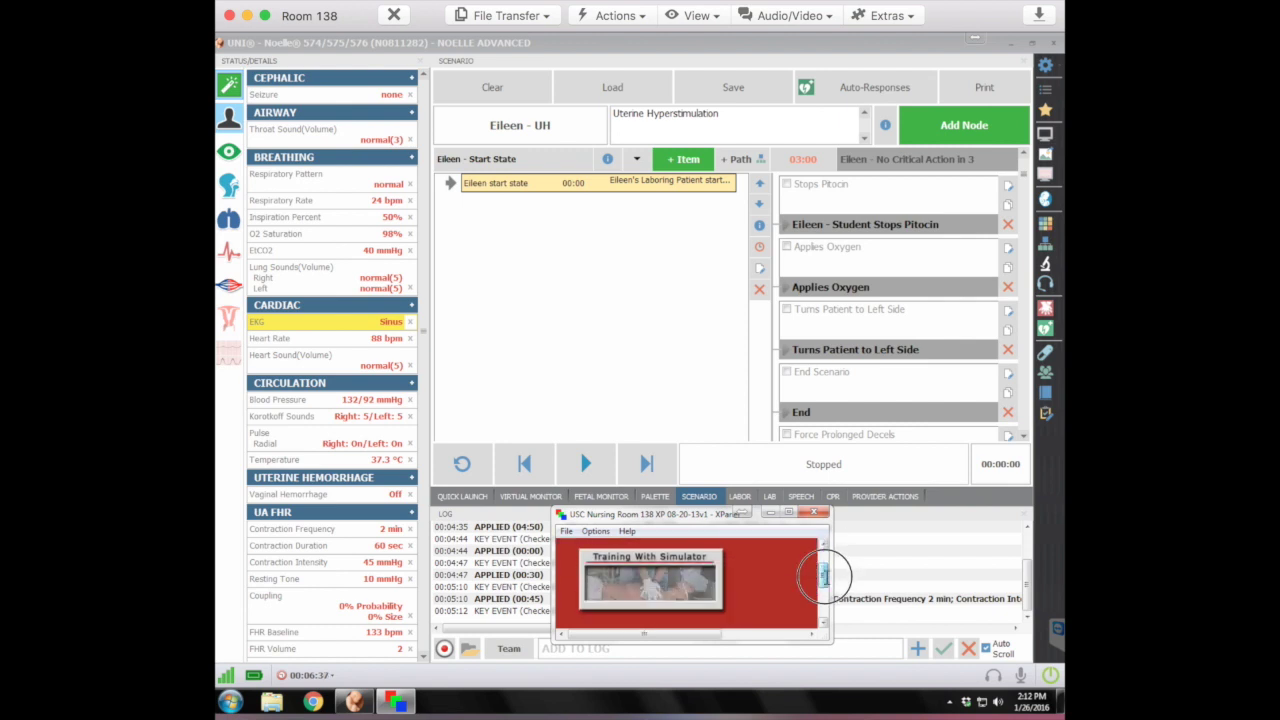
click(658, 579)
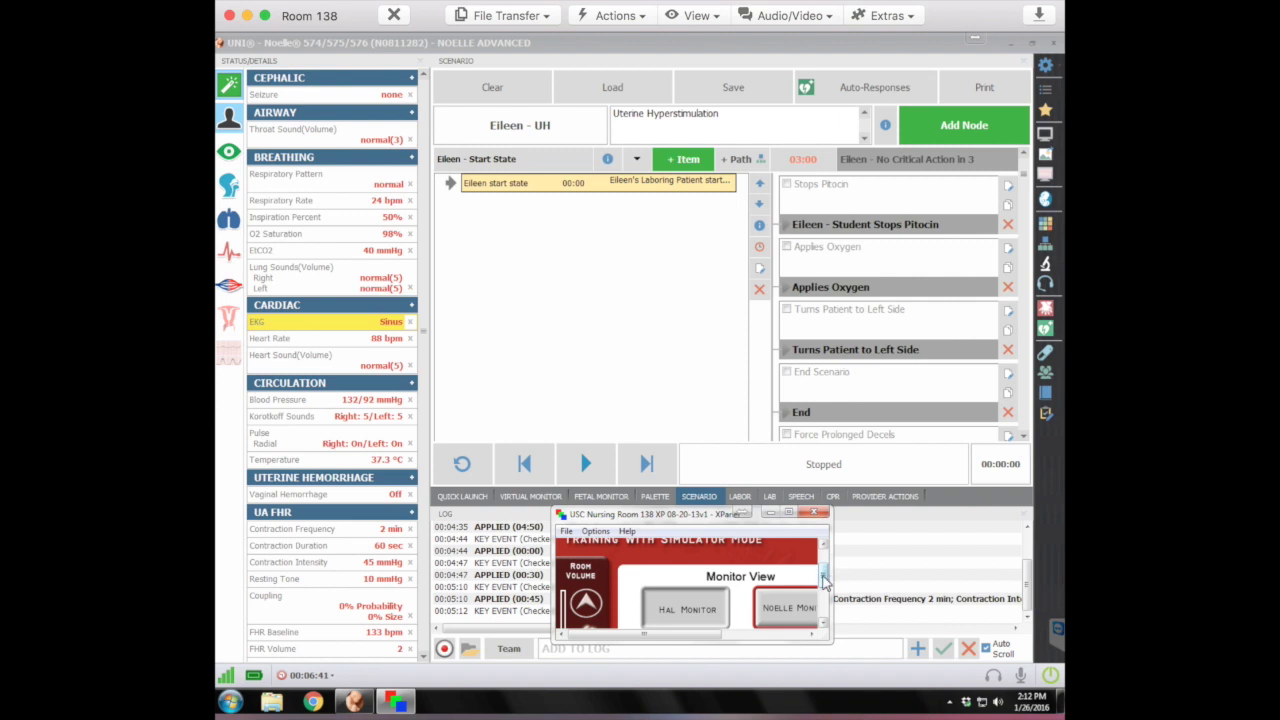
click(824, 574)
mouse_move(824, 575)
mouse_down()
mouse_move(823, 605)
mouse_move(822, 585)
mouse_up()
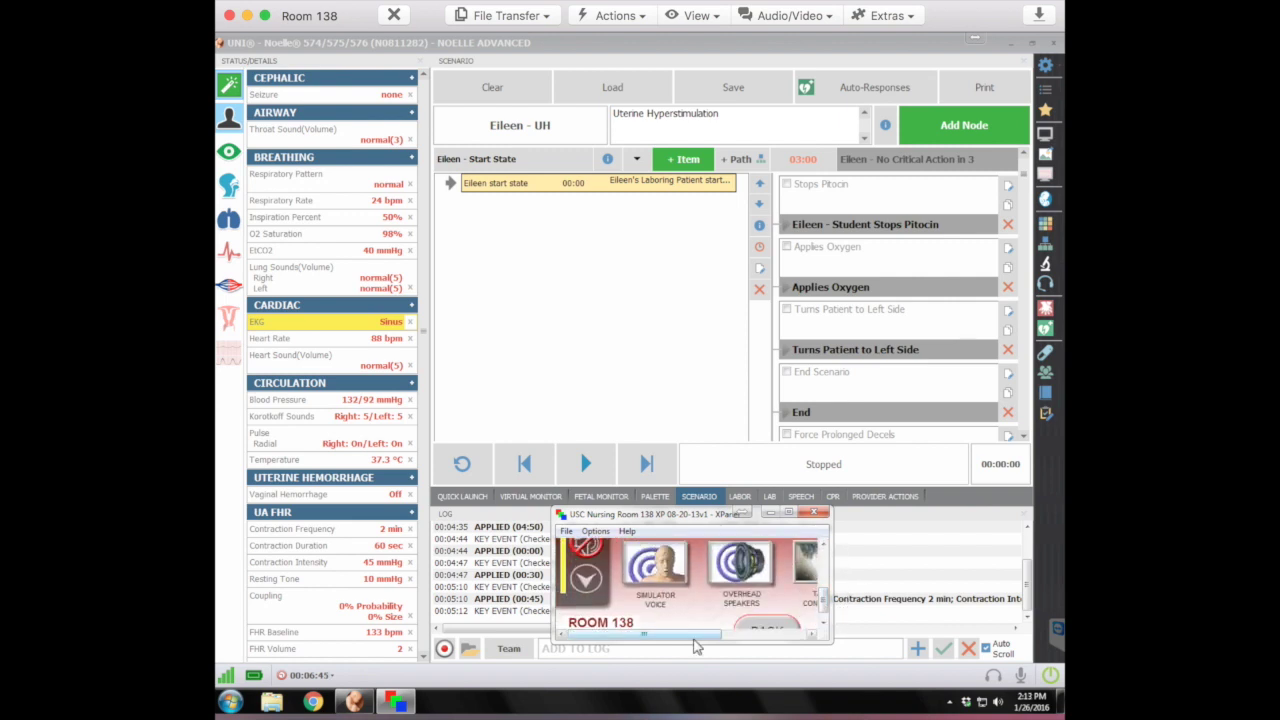
drag(697, 638, 720, 633)
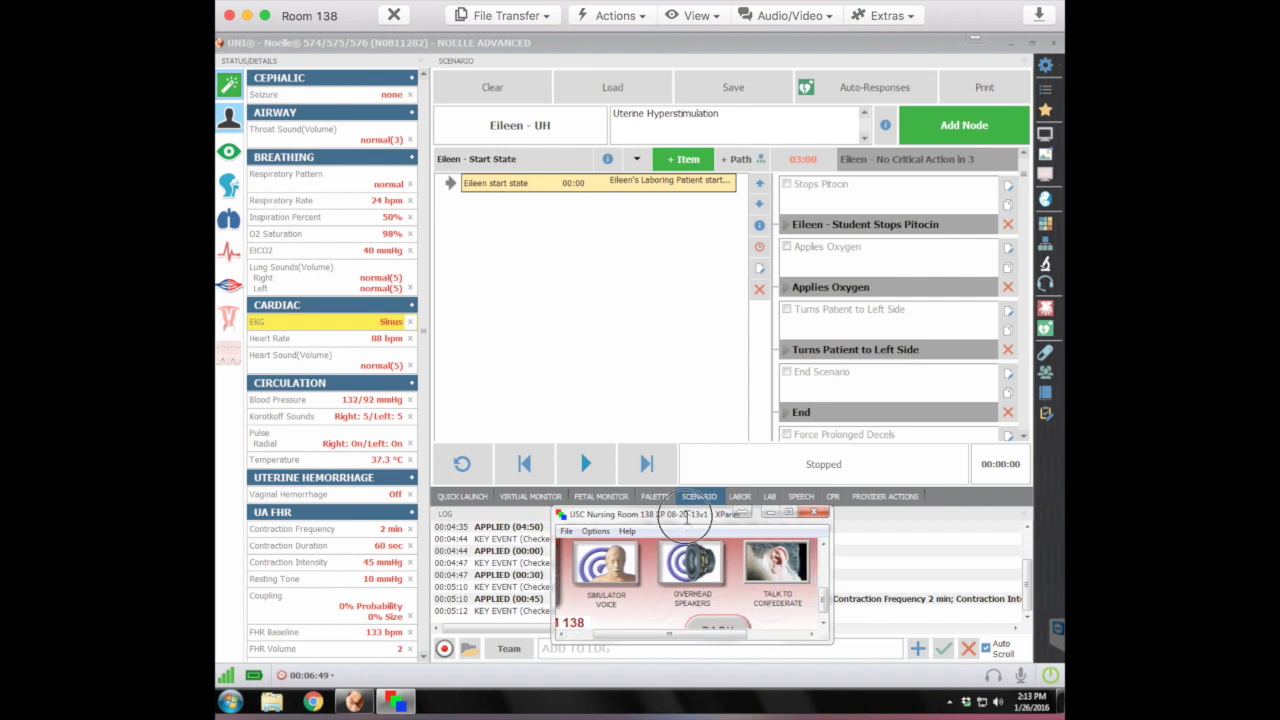
drag(690, 513, 662, 472)
Test Simulator Voice several times, then Overhead Speakers, on the Room 138 audio page
click(611, 545)
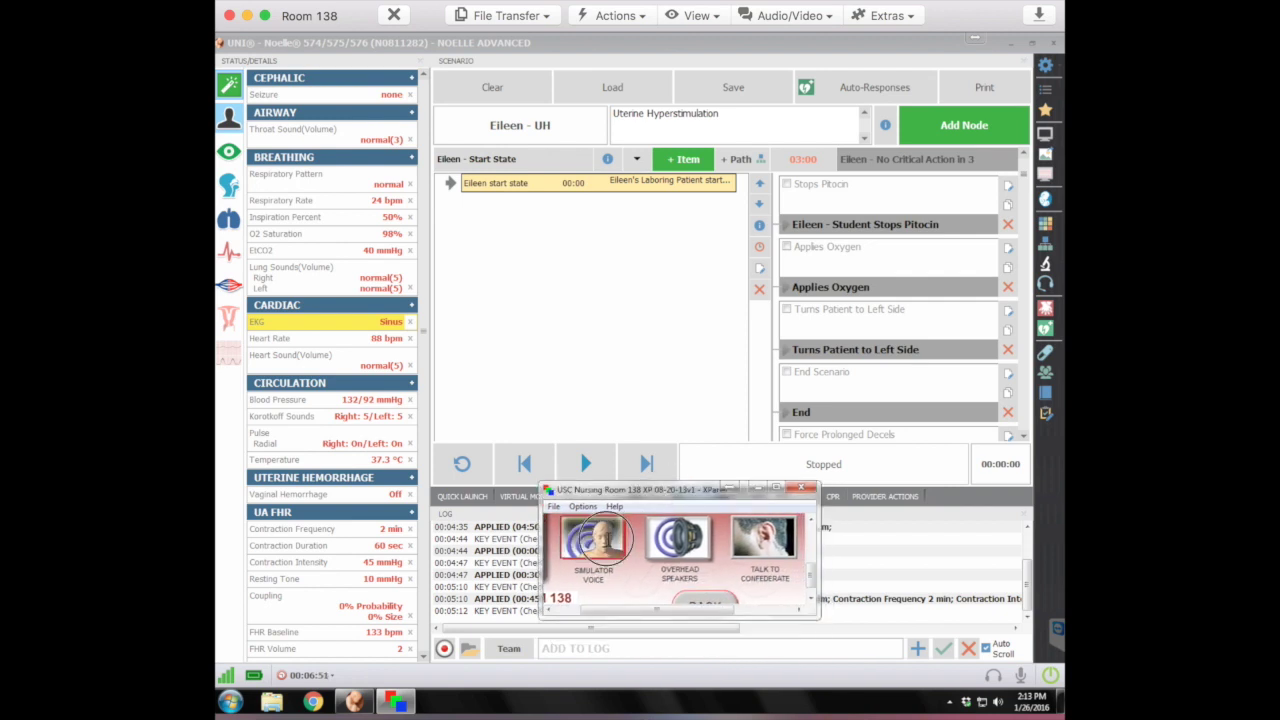
click(698, 553)
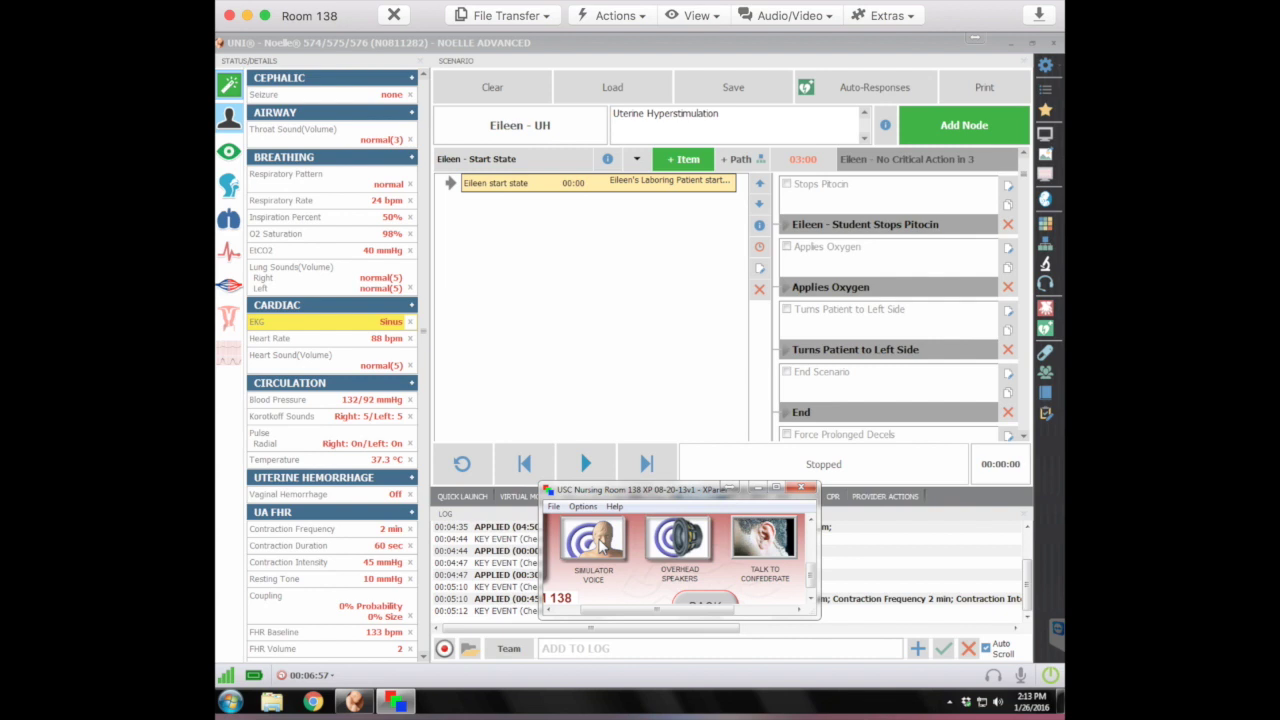
click(600, 545)
click(597, 545)
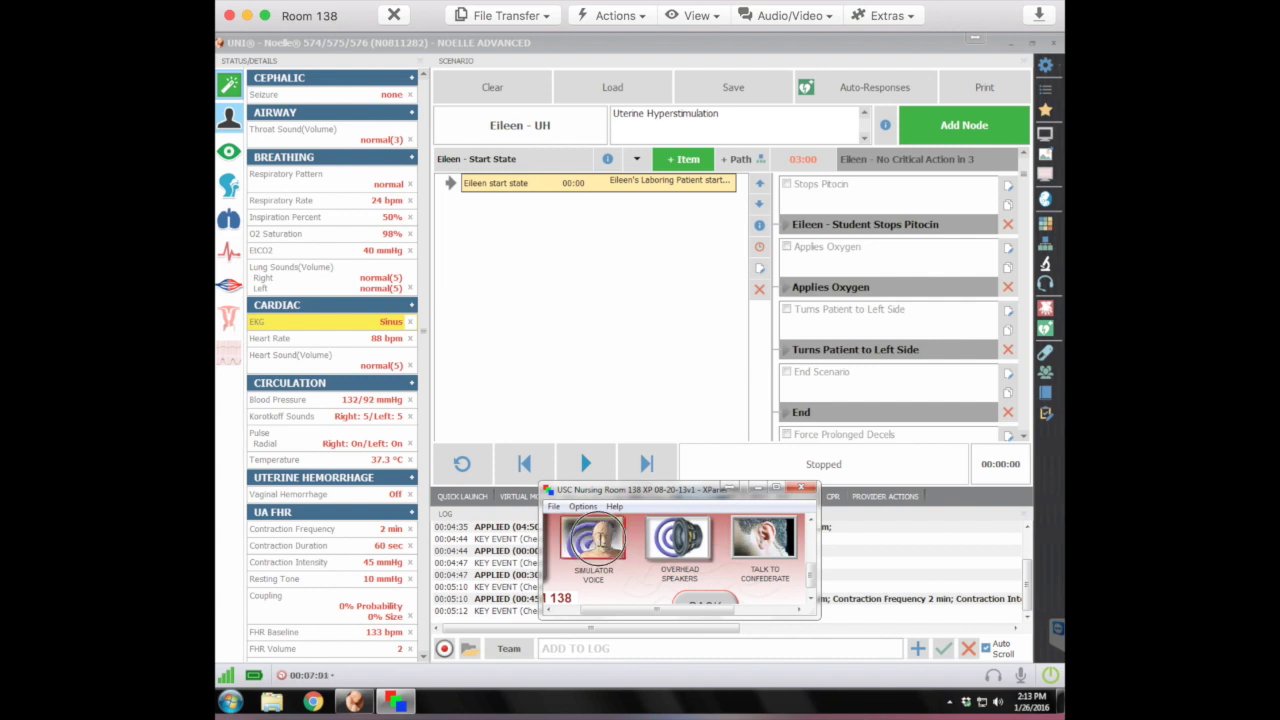
click(597, 545)
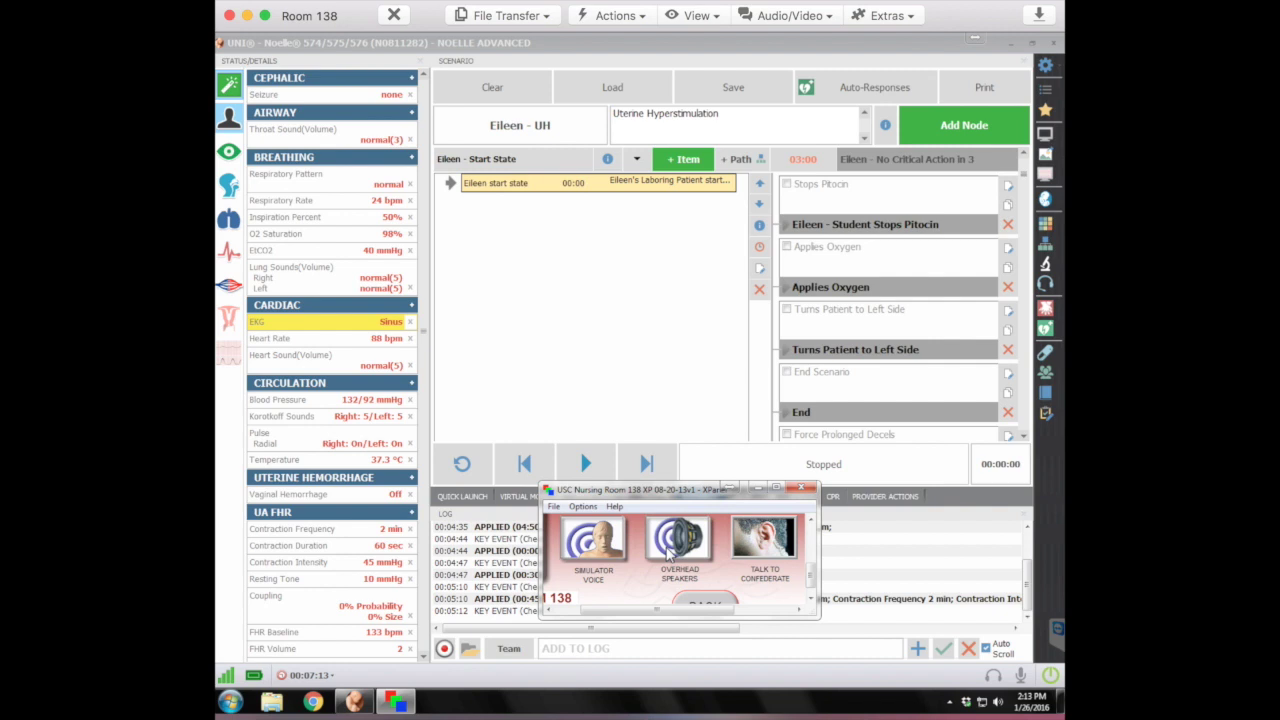
click(669, 550)
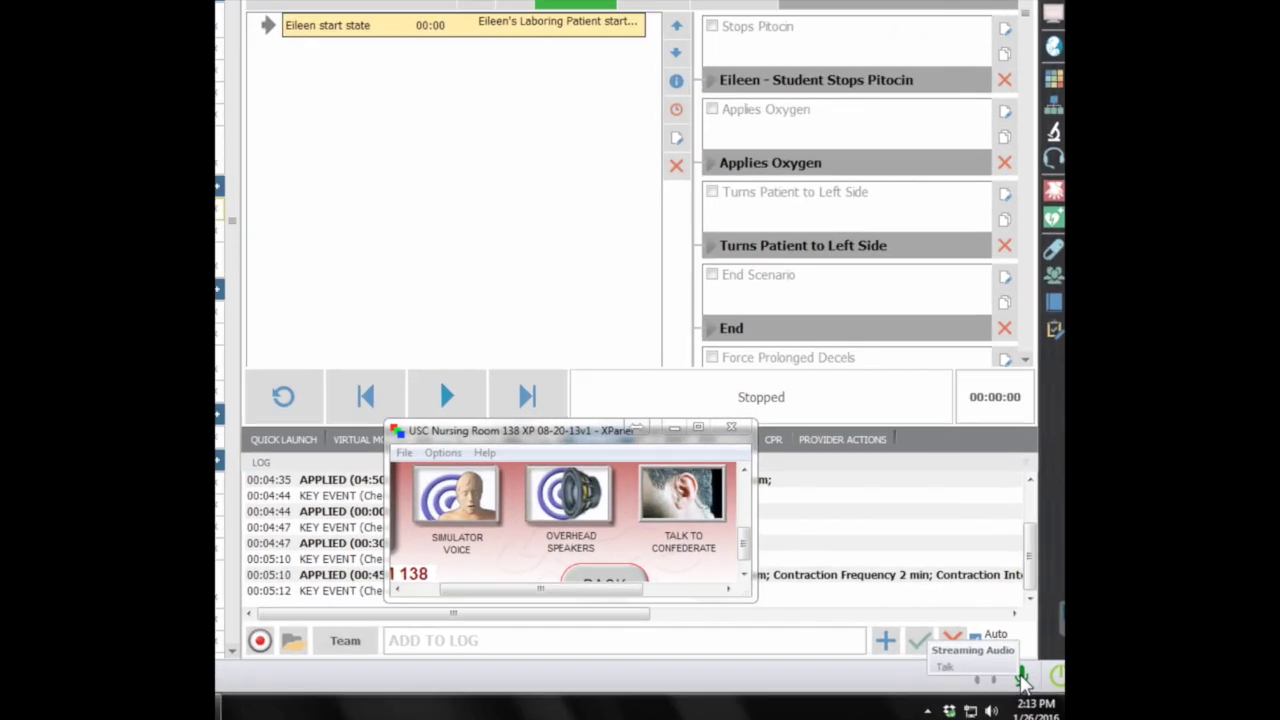
Turn on Streaming Audio Talk and briefly speak through the manikin's Simulator Voice
click(1022, 680)
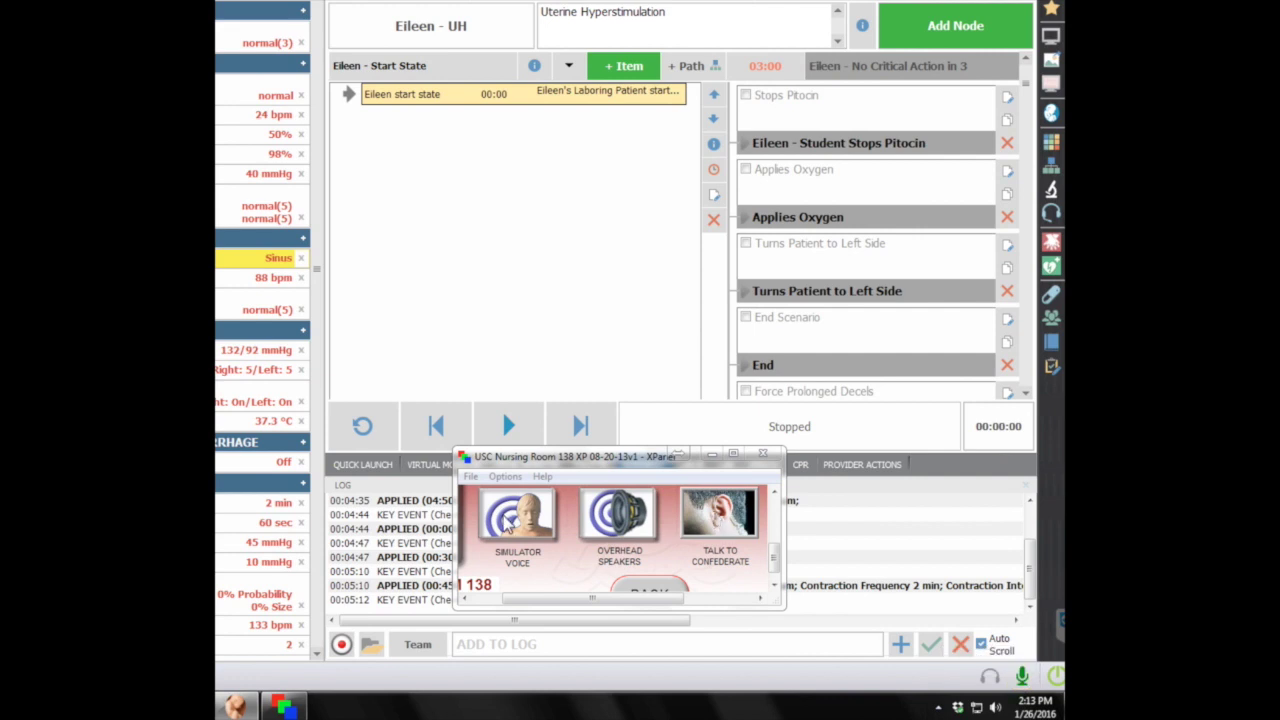
click(507, 527)
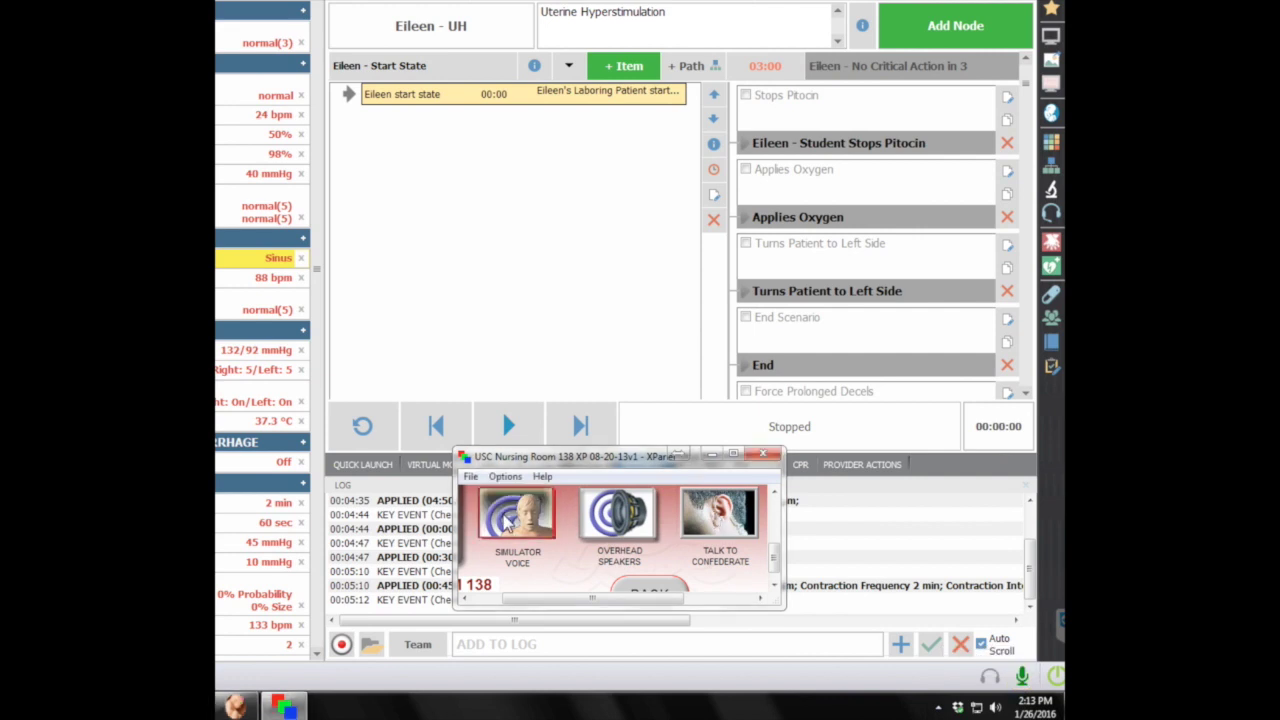
click(507, 527)
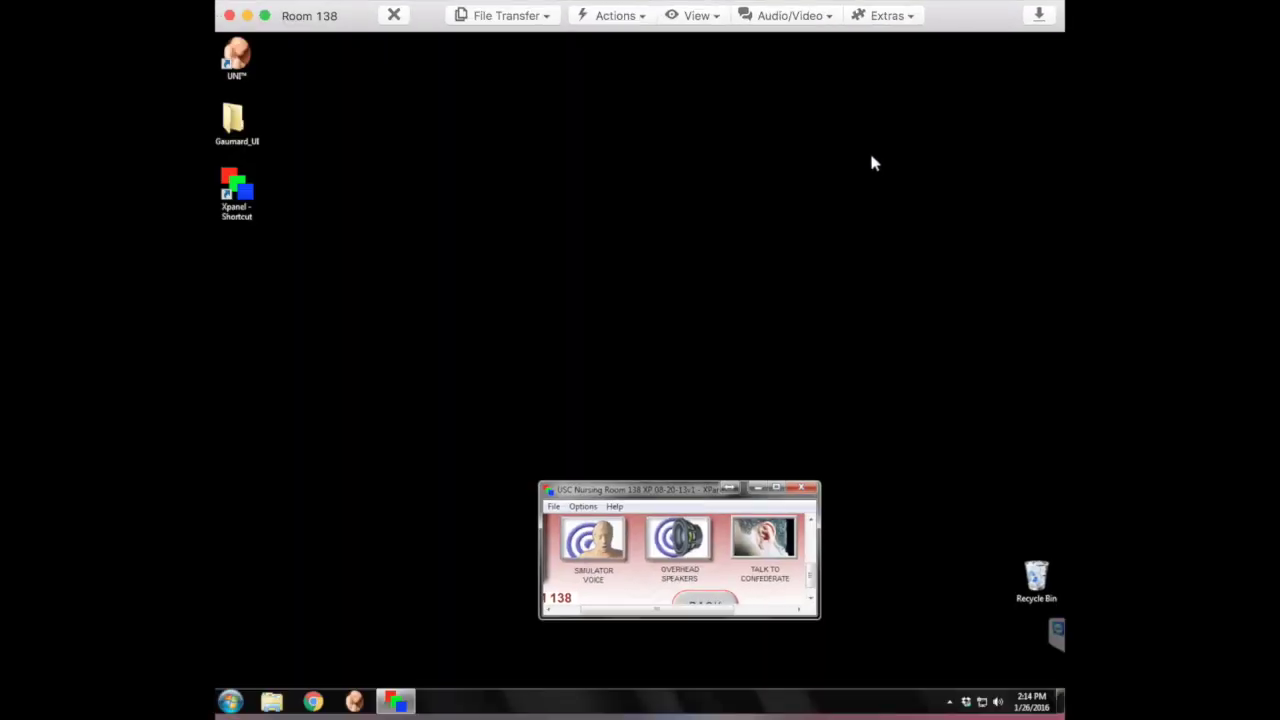
Close the Noelle session, nudge the XPanel window into place, and relaunch Gaumard UNI
click(812, 574)
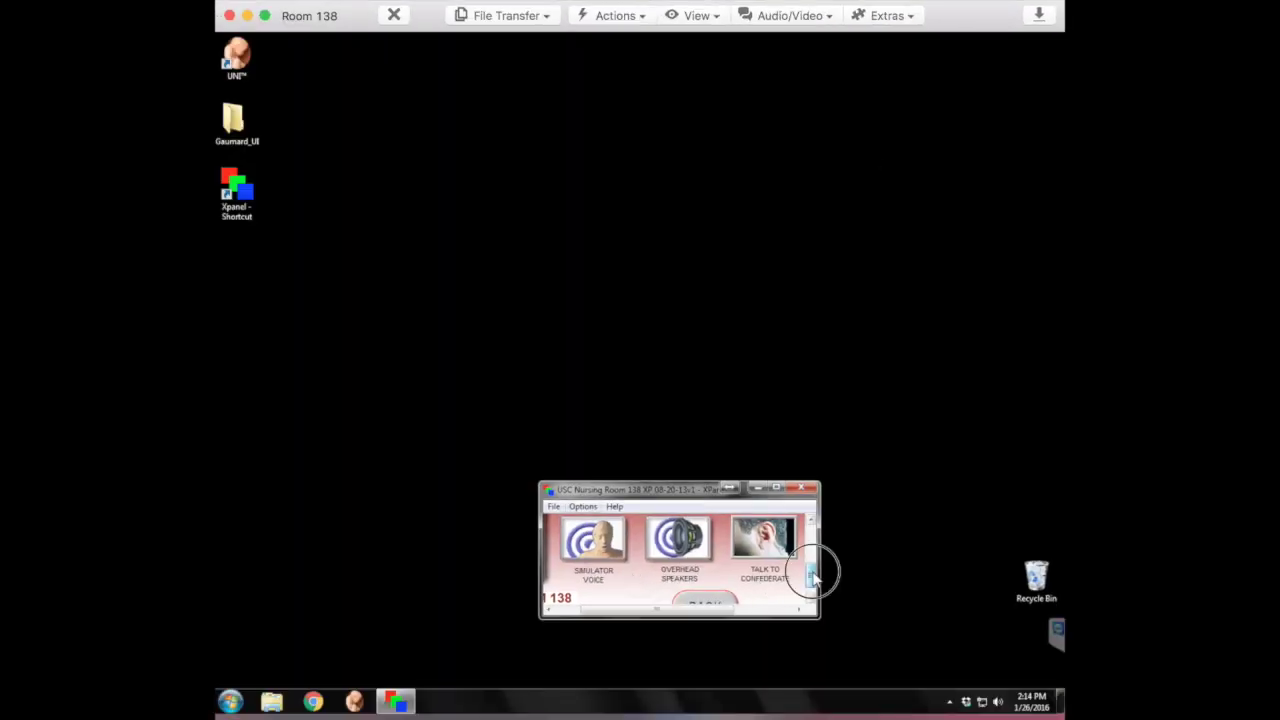
drag(812, 574, 811, 568)
click(645, 490)
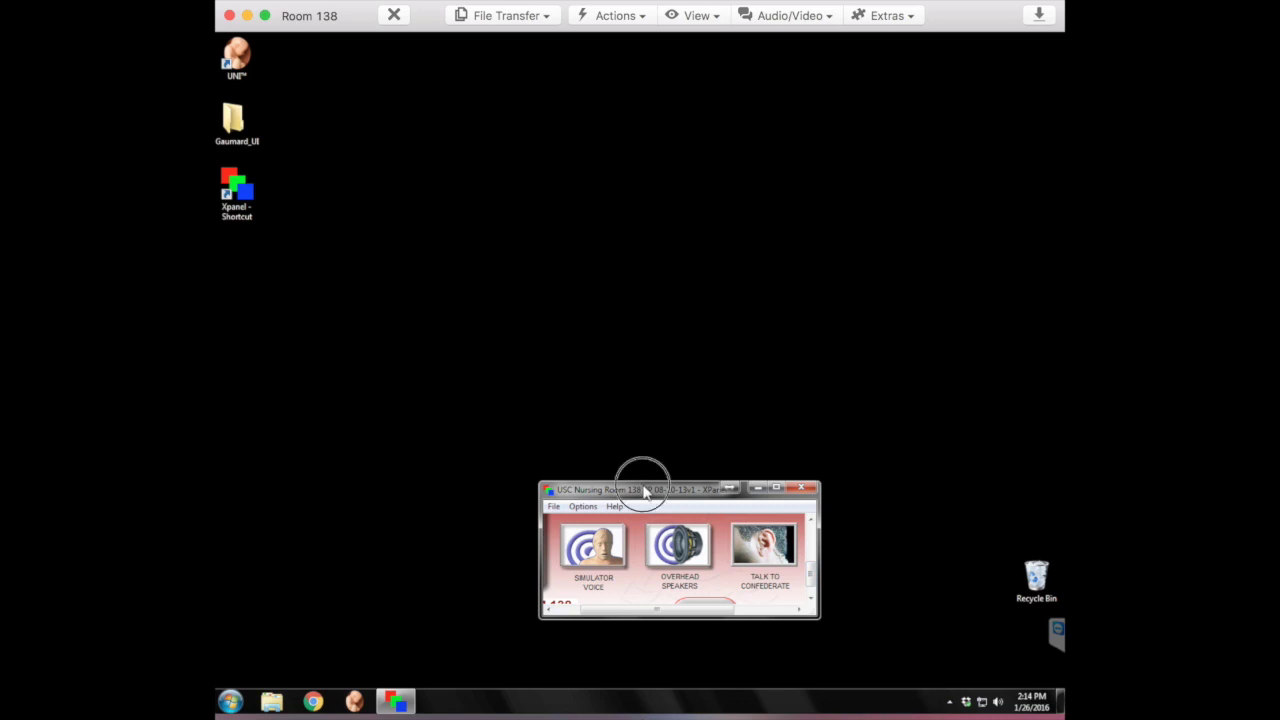
drag(645, 490, 655, 492)
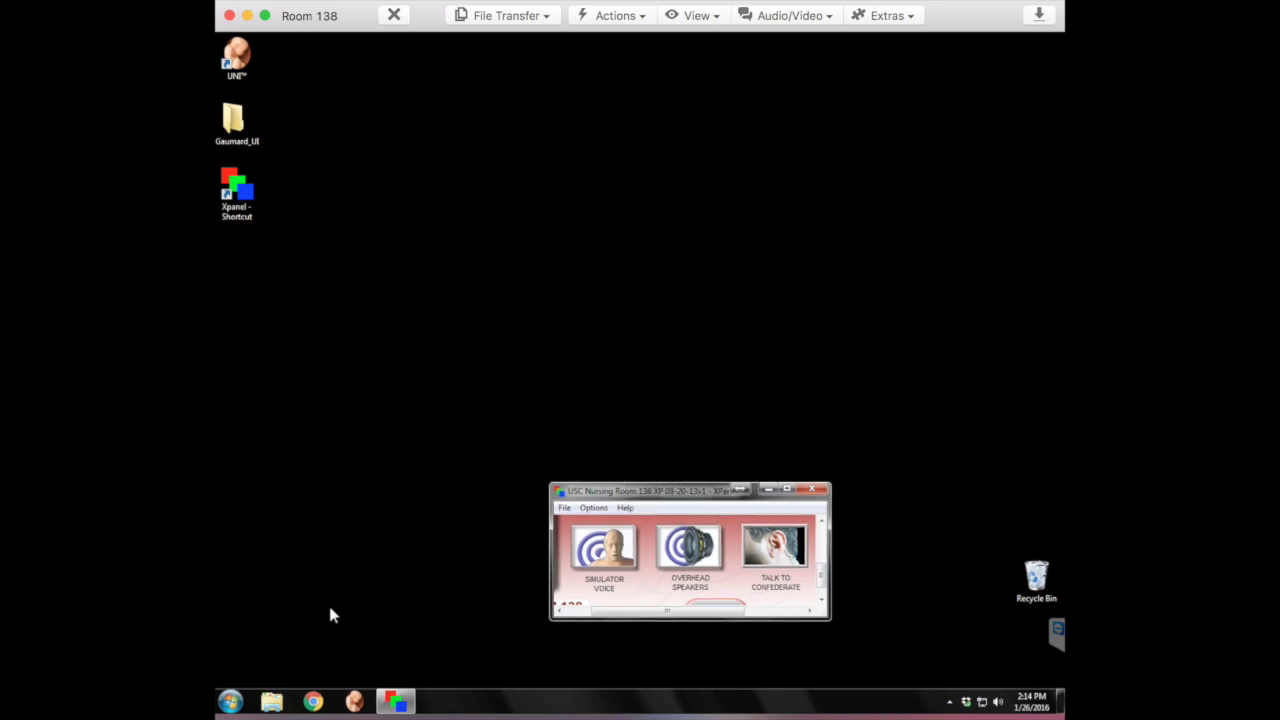
click(354, 700)
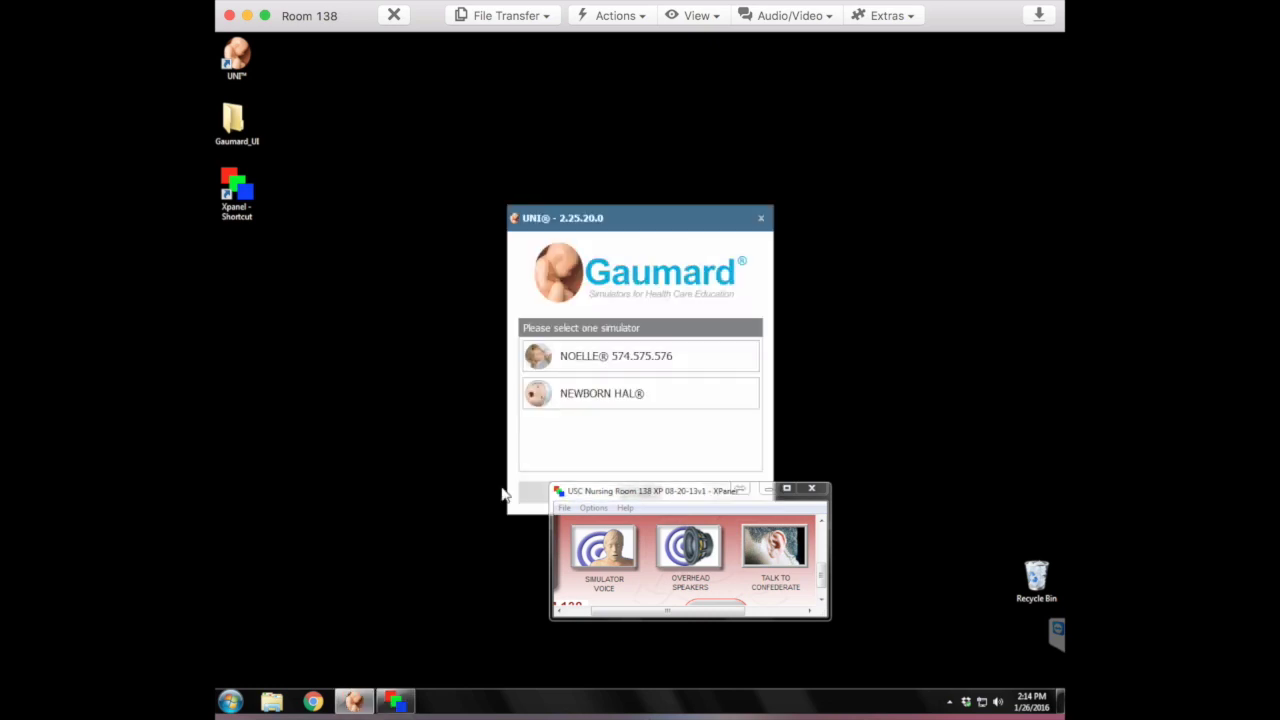
Start a Quick Start Newborn session on the Newborn HAL simulator, with XPanel moved aside
click(626, 405)
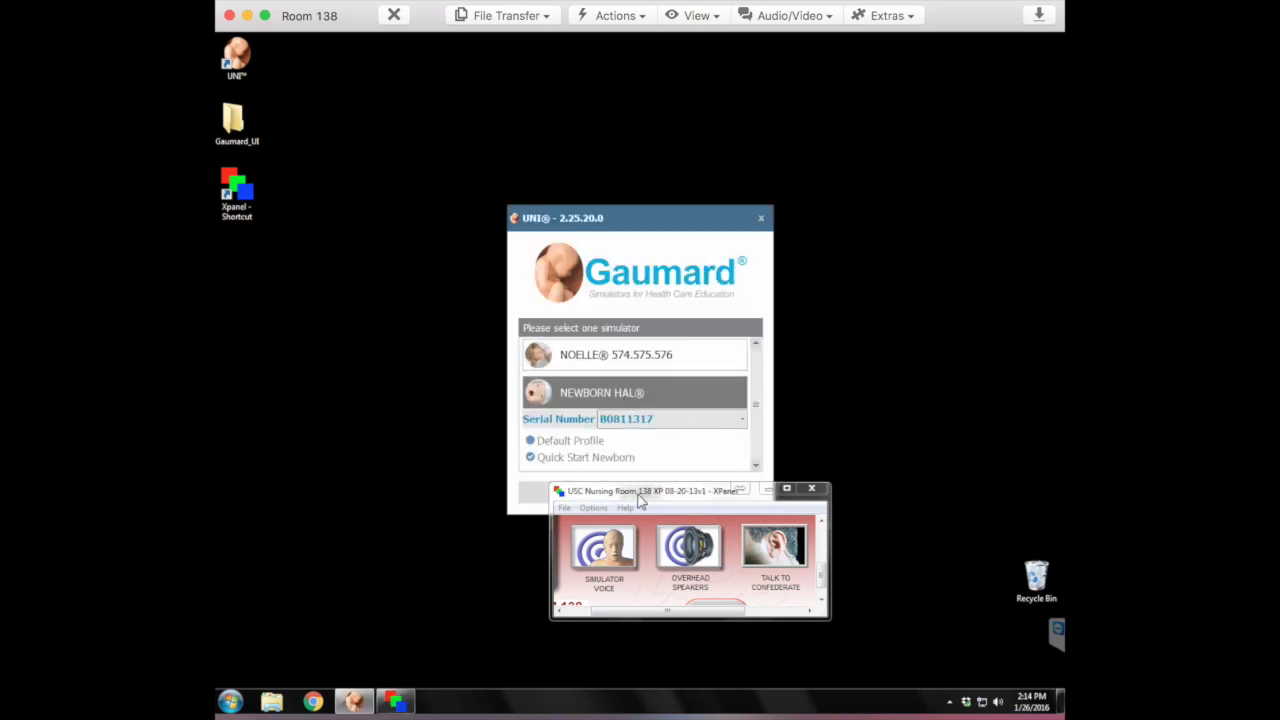
drag(640, 500, 620, 556)
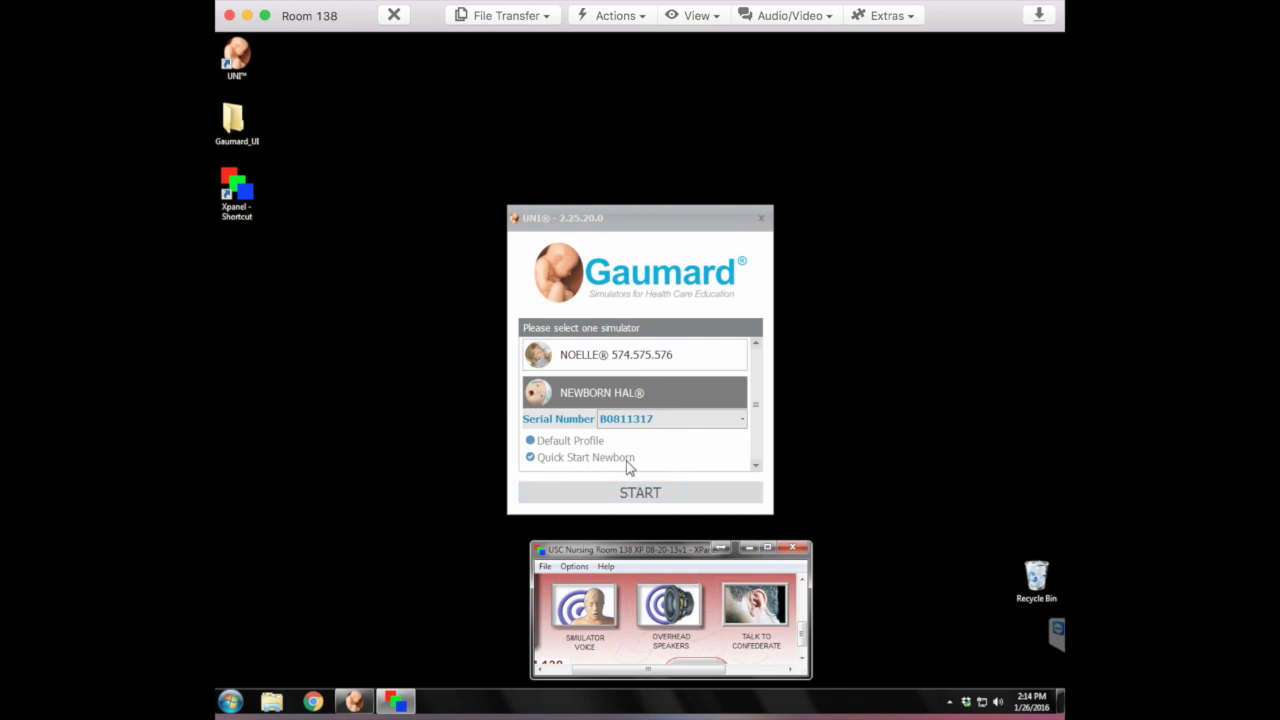
click(639, 493)
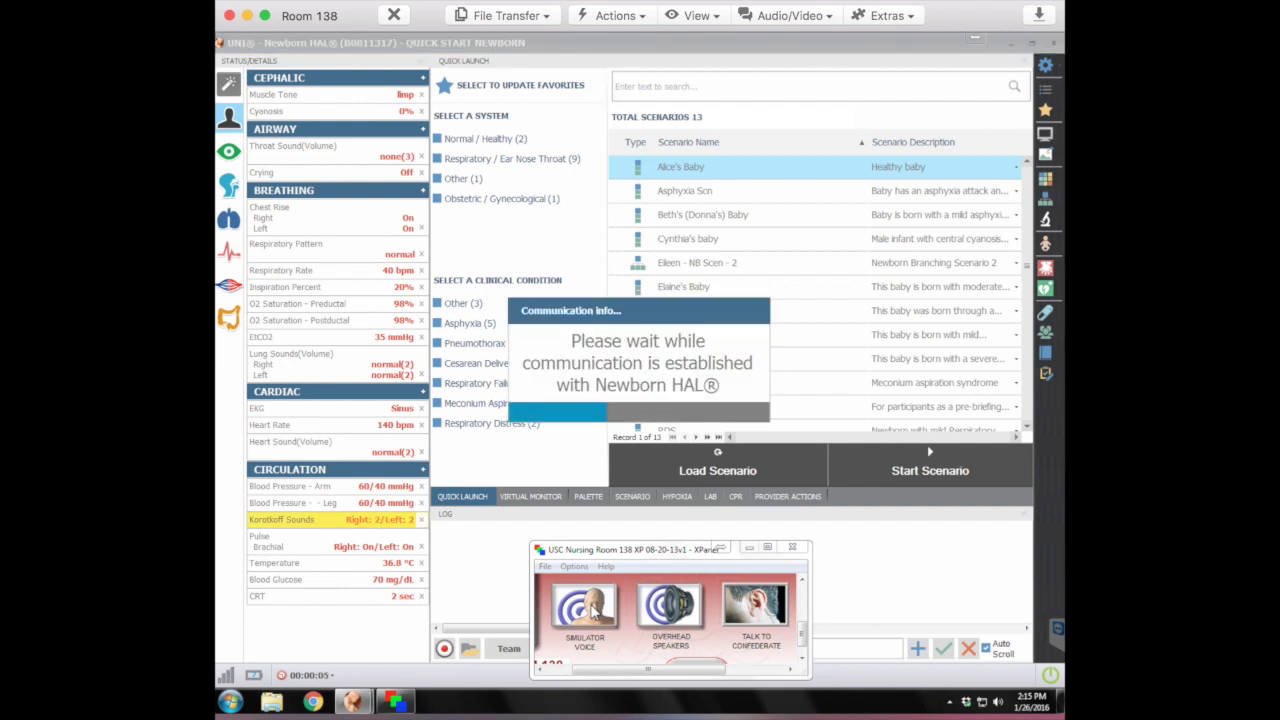
Route room audio to Overhead Speakers, enable Instant Apply, and pick Eileen - NB Scen - 2
click(684, 606)
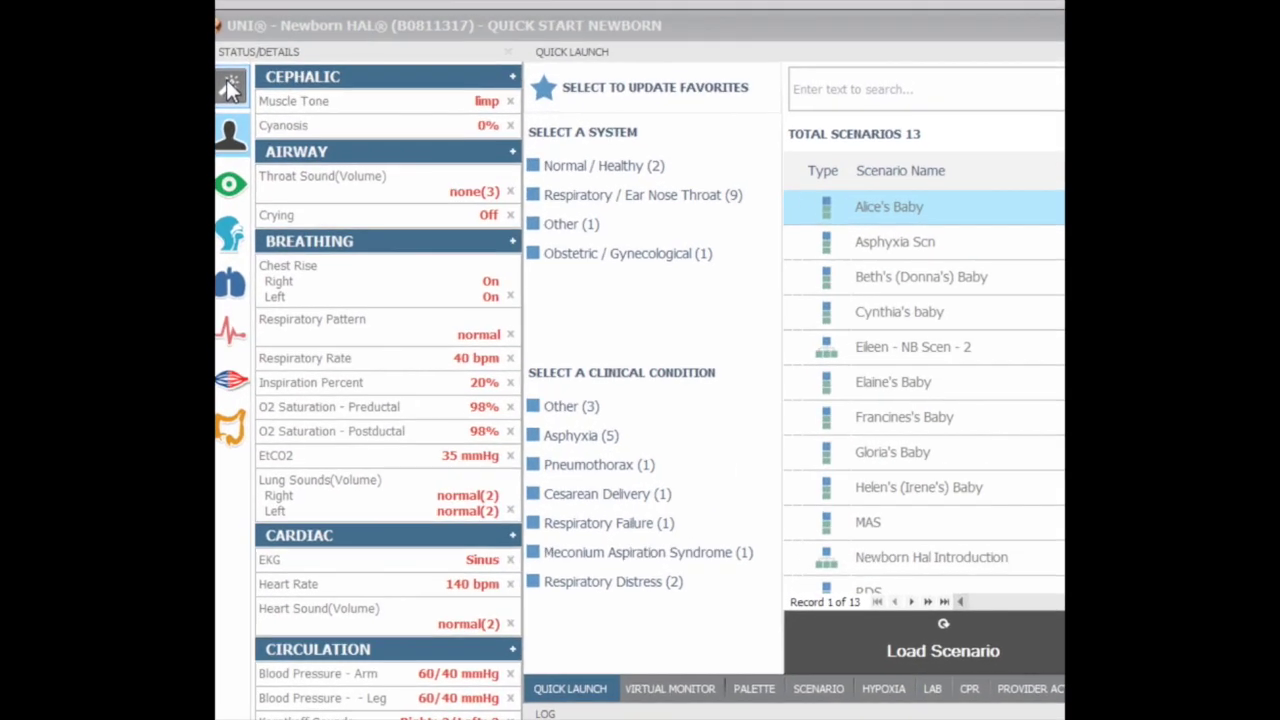
click(230, 88)
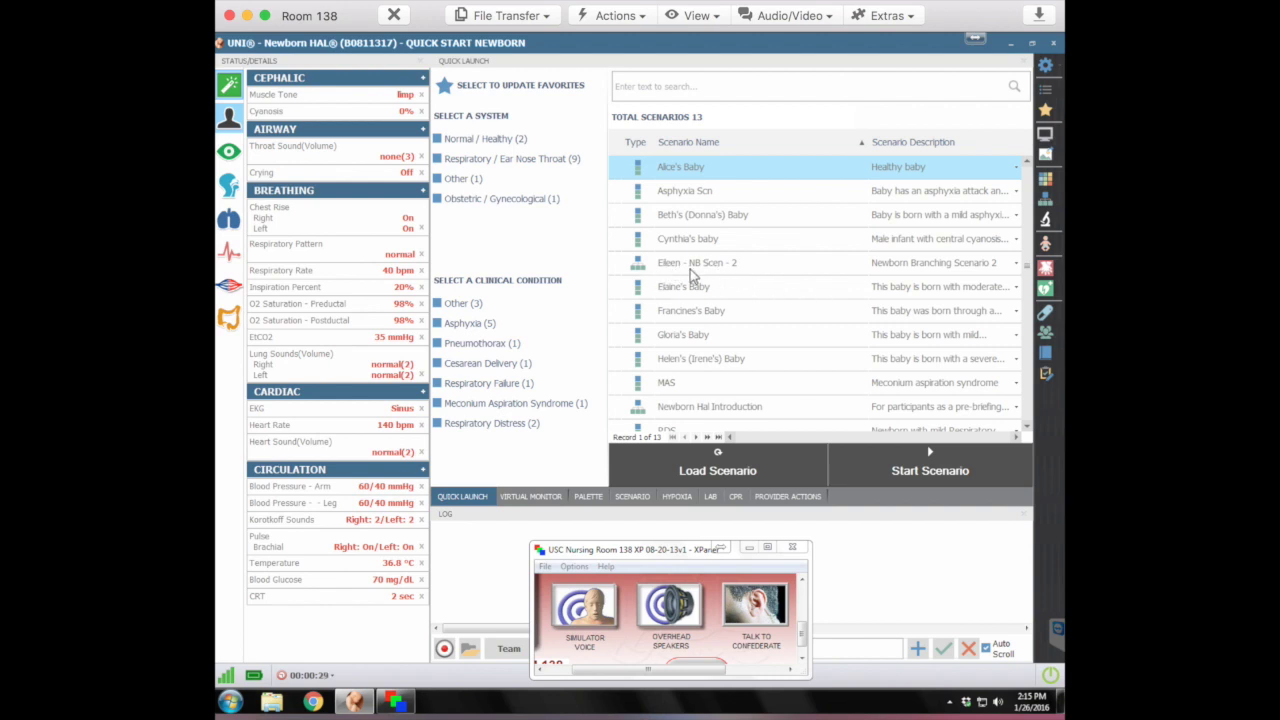
double_click(690, 268)
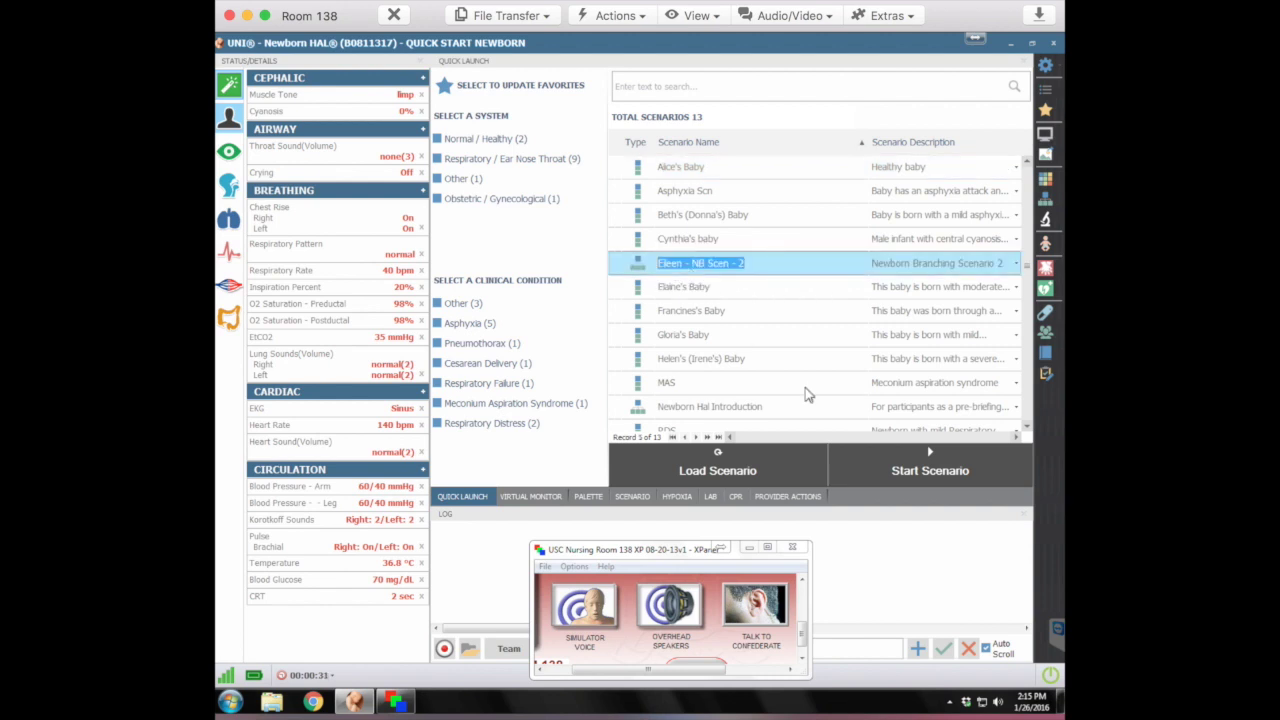
Load the Eileen - NB Scen - 2 scenario and start it playing
click(712, 462)
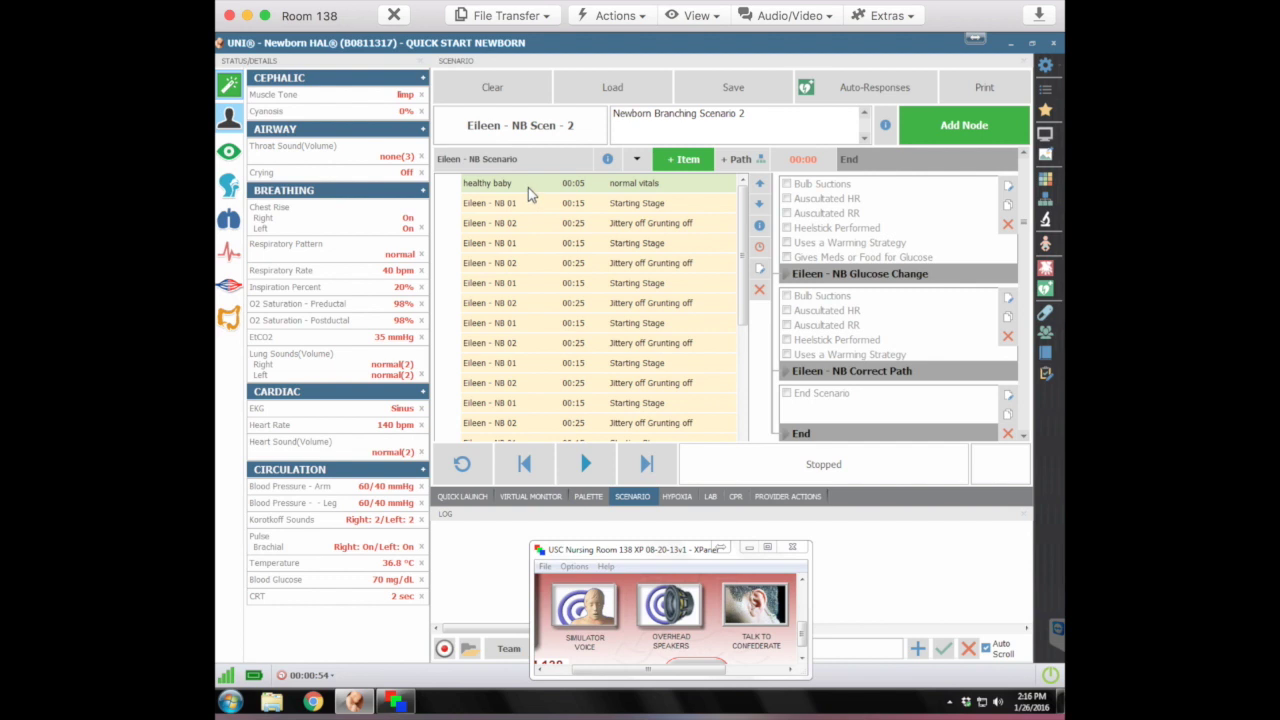
click(585, 460)
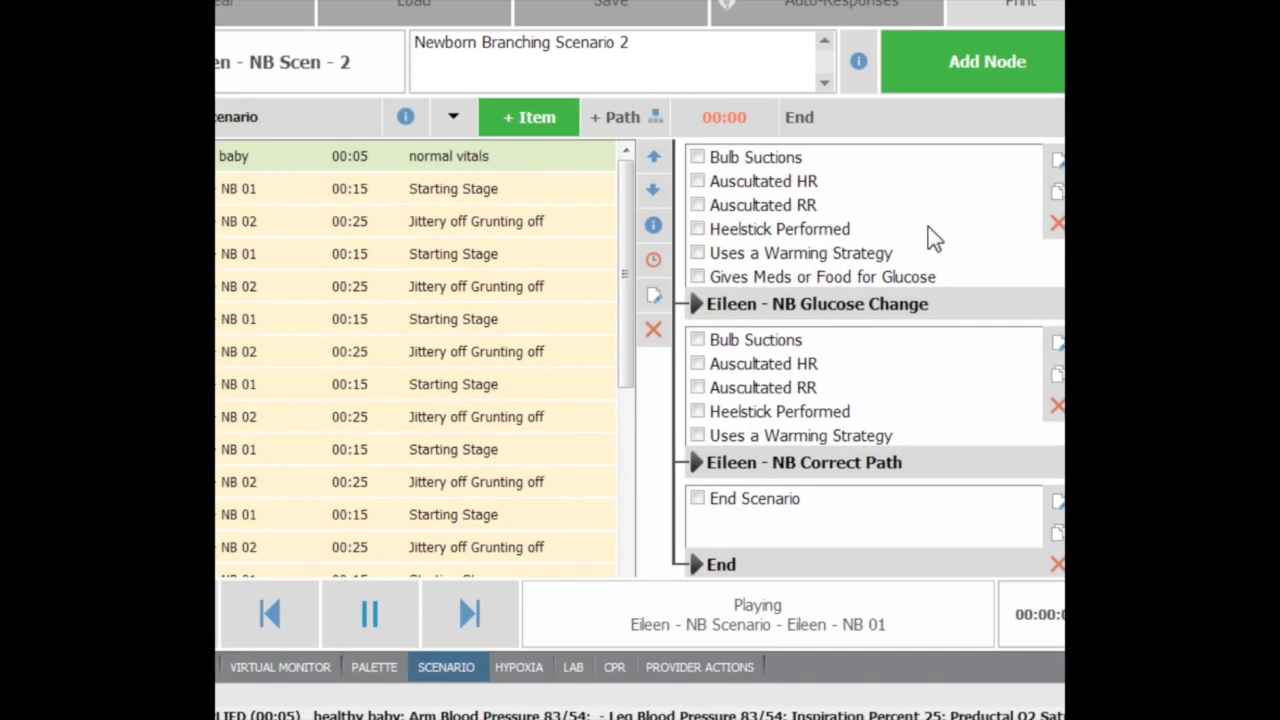
Log bulb suction, auscultated HR/RR, heelstick, warming and glucose meds, then end the scenario
click(697, 157)
click(698, 182)
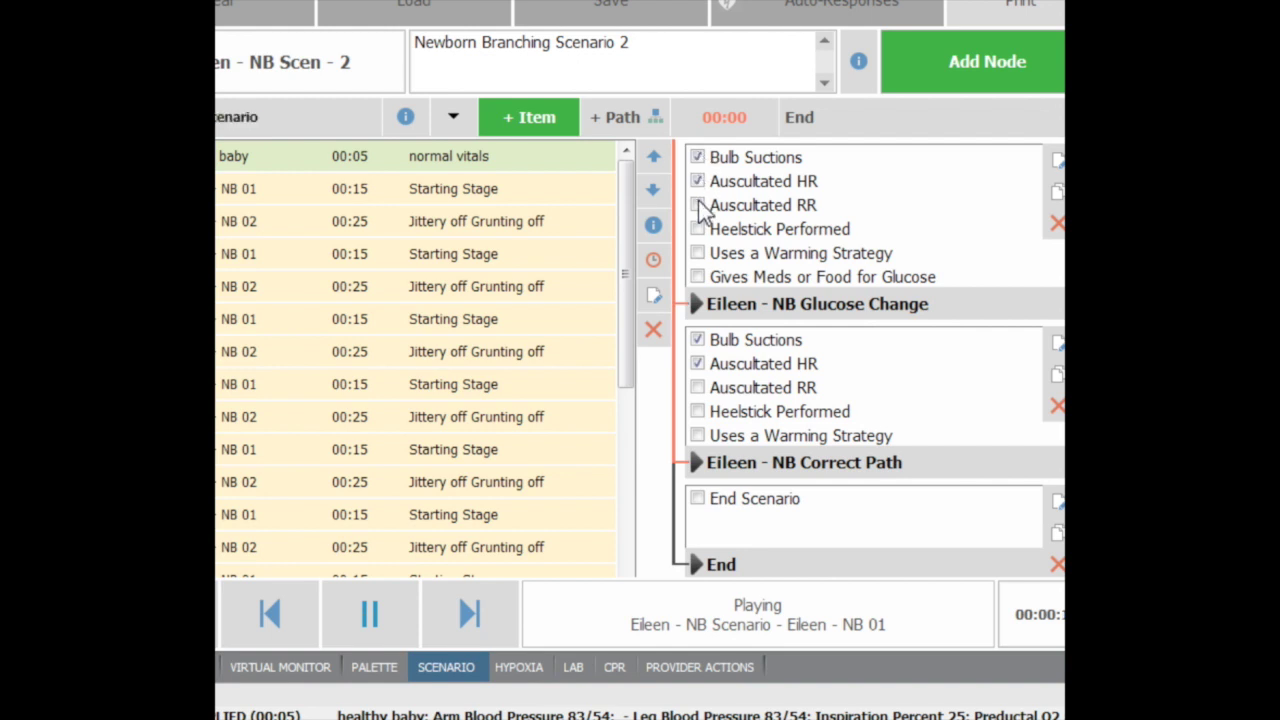
click(698, 204)
click(698, 229)
click(698, 250)
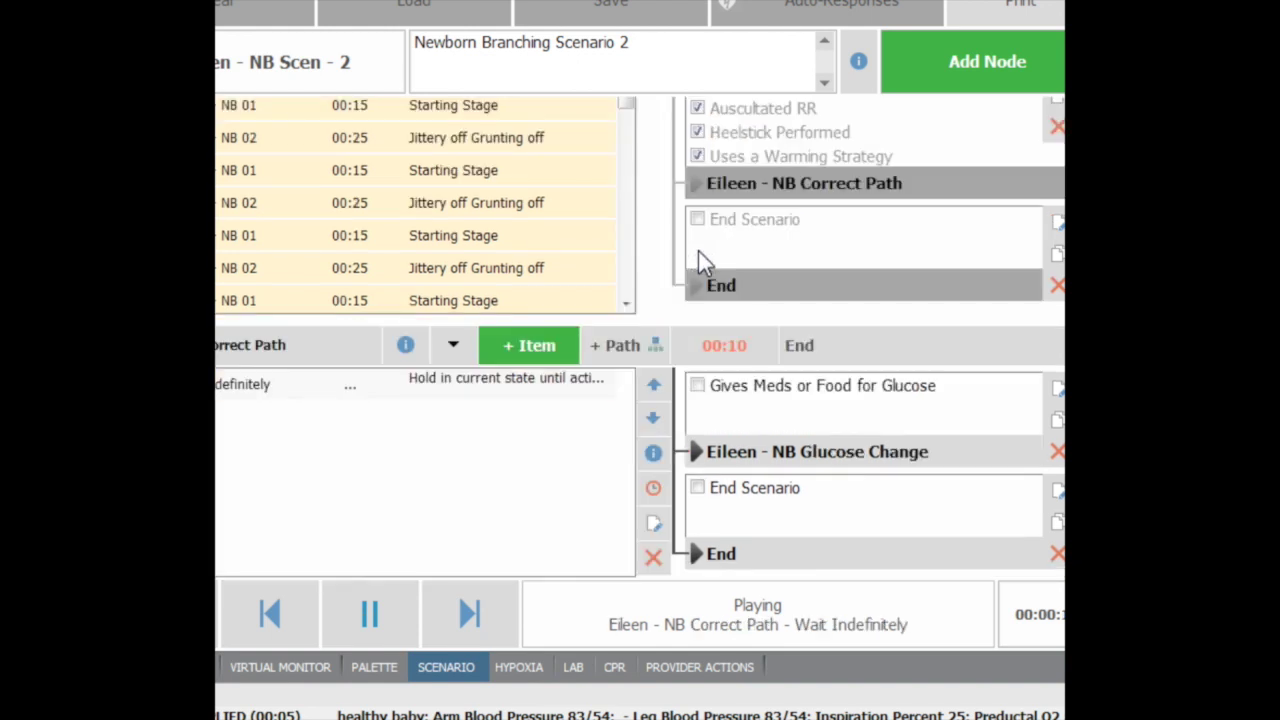
click(698, 386)
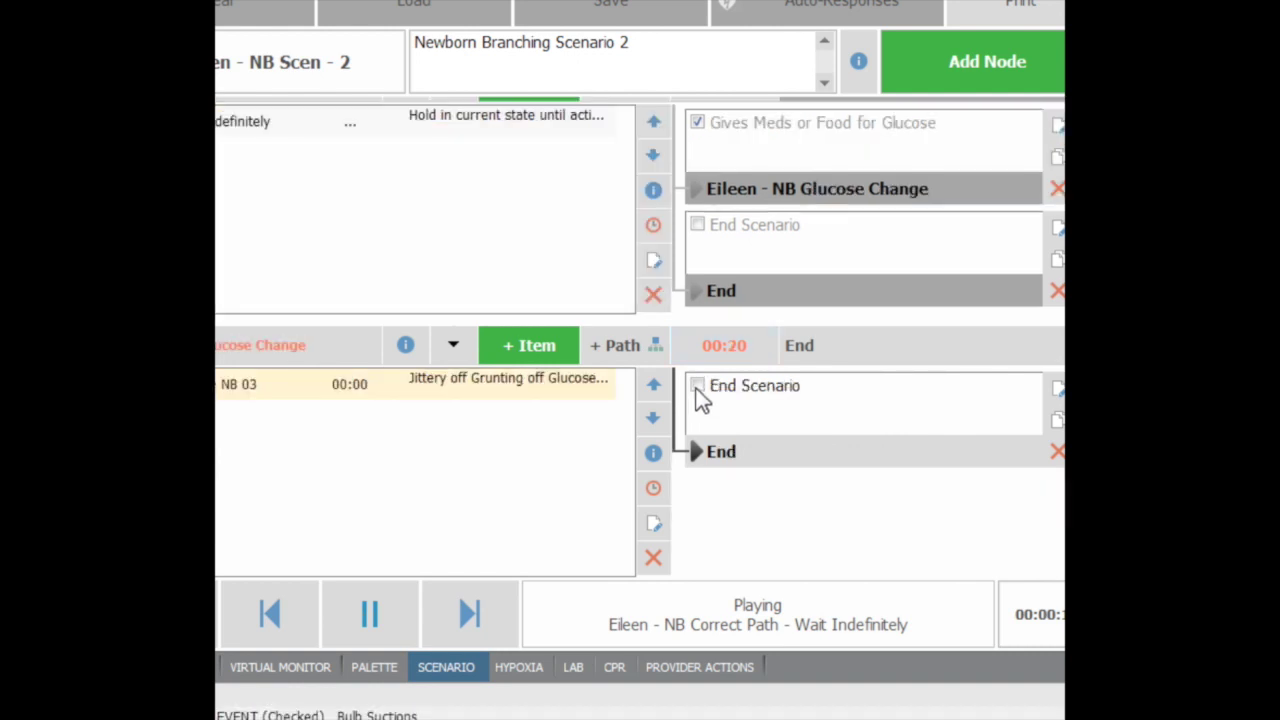
click(698, 386)
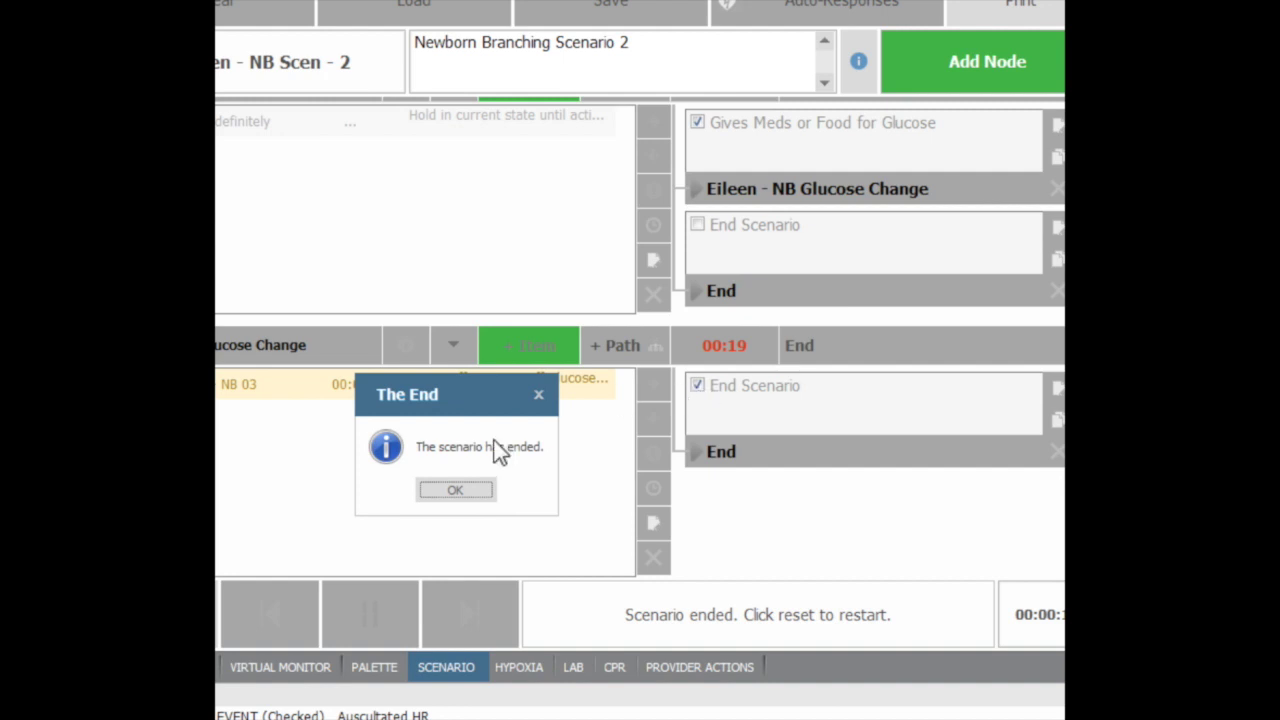
click(472, 491)
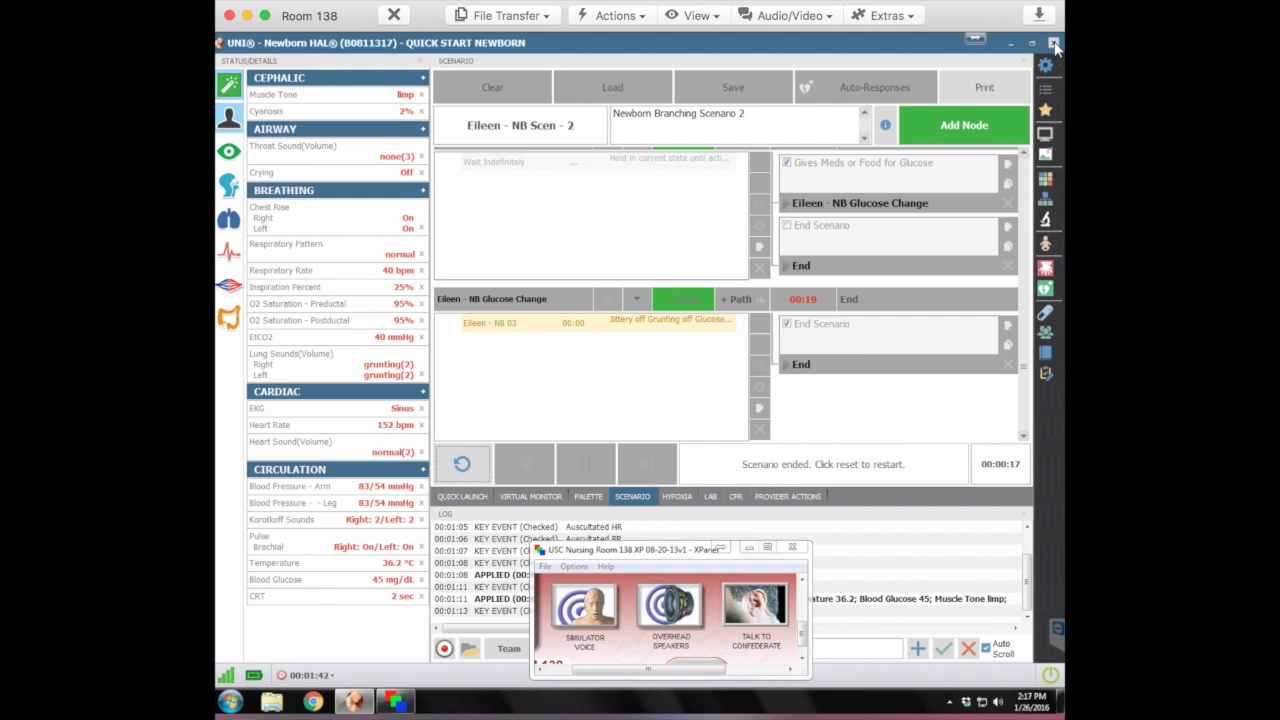
Close the Newborn HAL session without saving the session report
click(1053, 44)
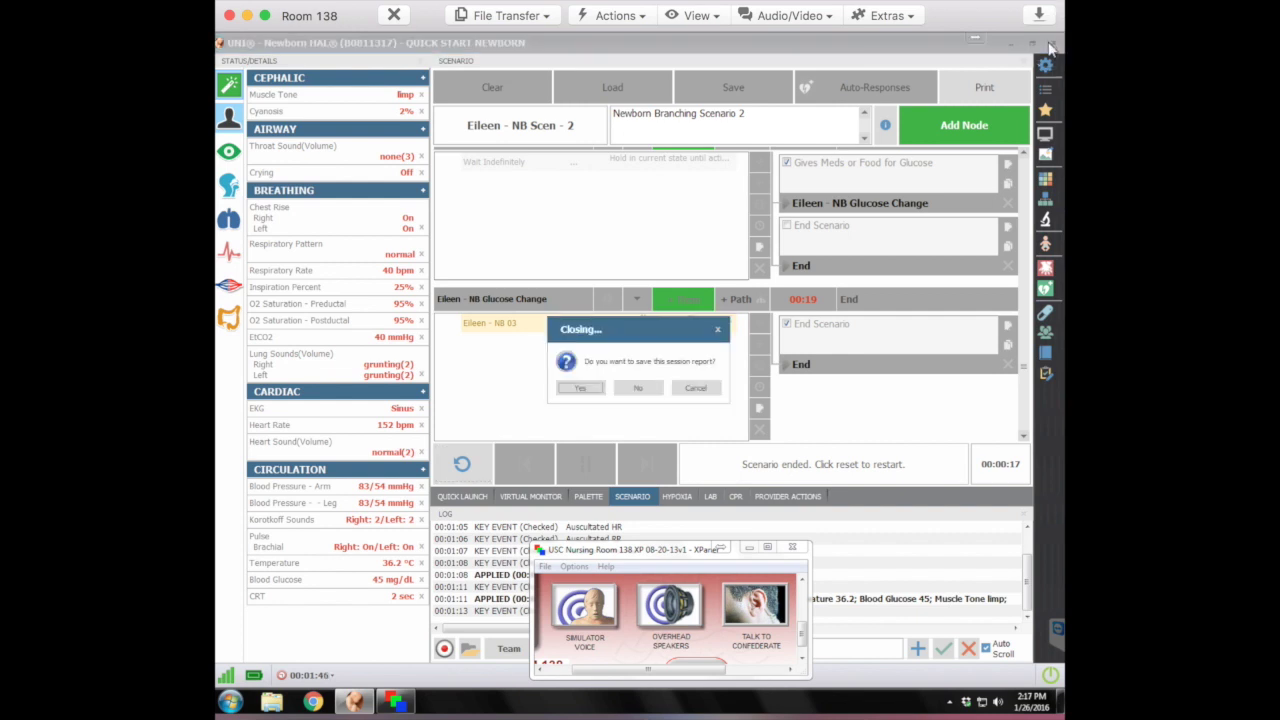
click(654, 390)
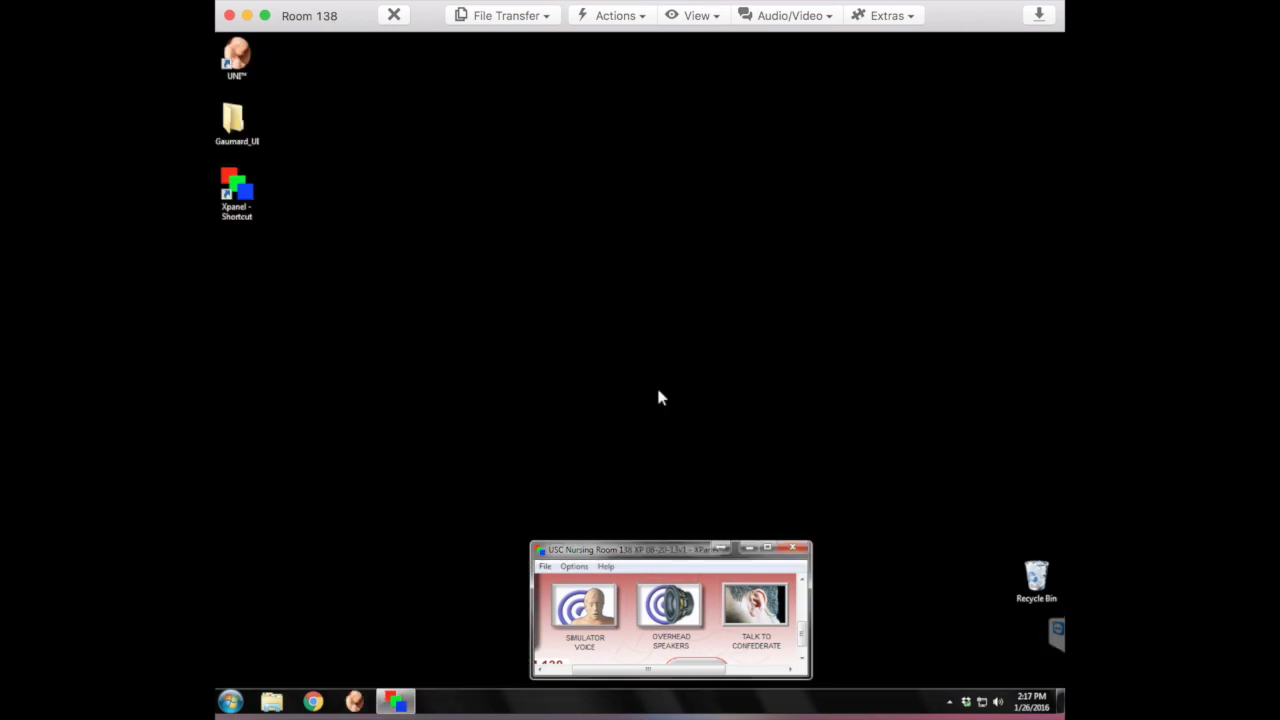